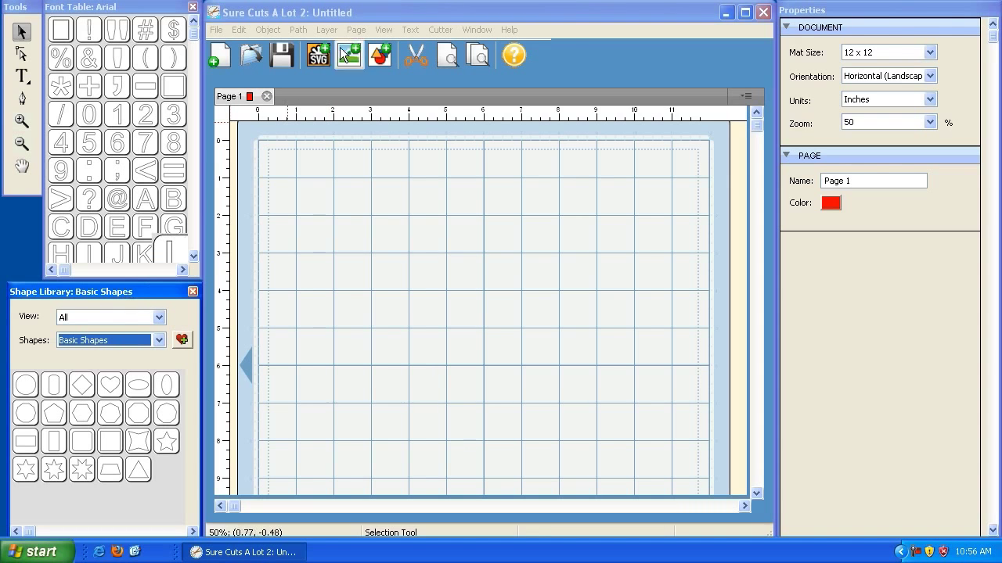
Hide the Shapes Library and display it again
click(443, 15)
click(483, 29)
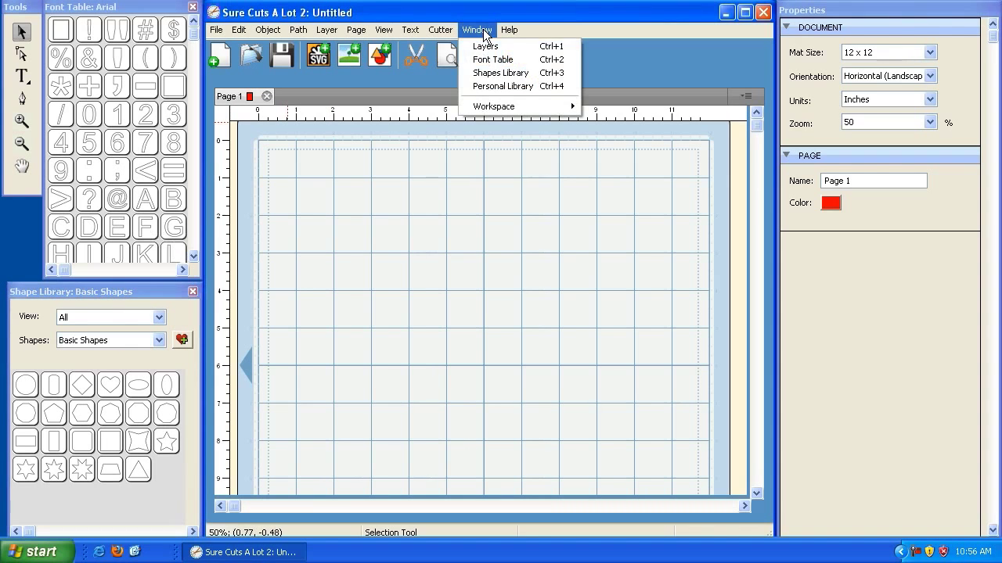
click(495, 73)
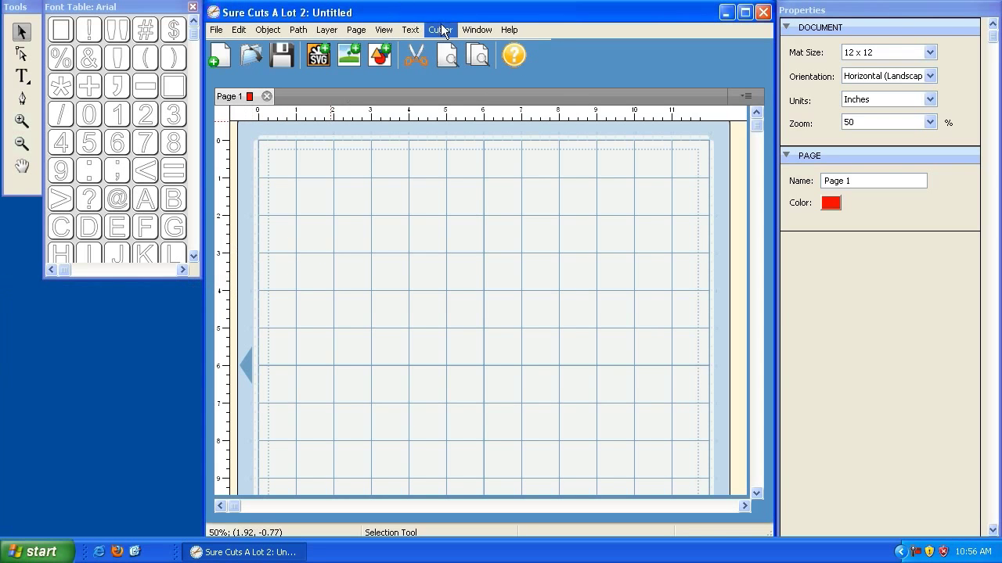
click(477, 29)
click(493, 73)
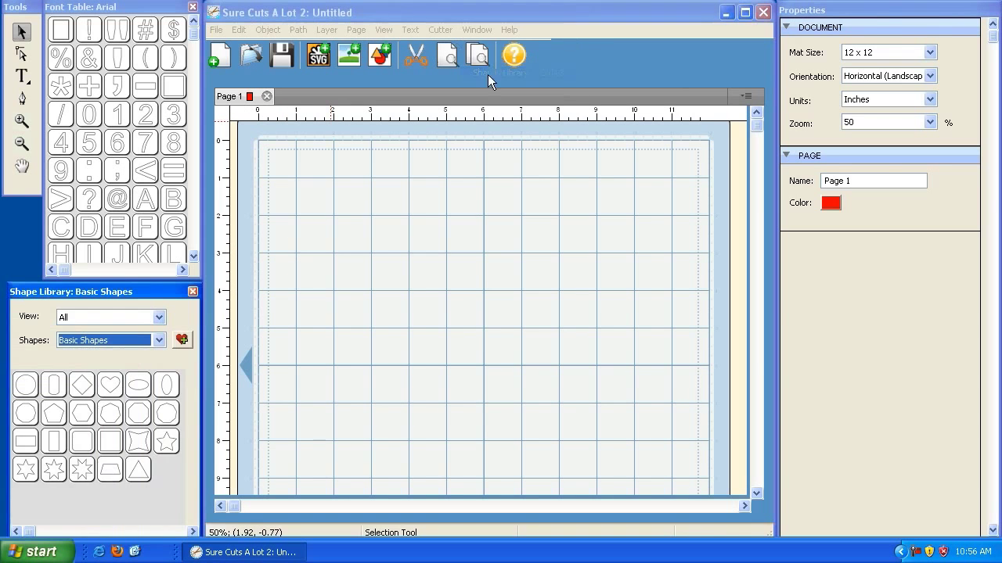
Examine the view filters and shape categories offered in the Shape Library
click(133, 292)
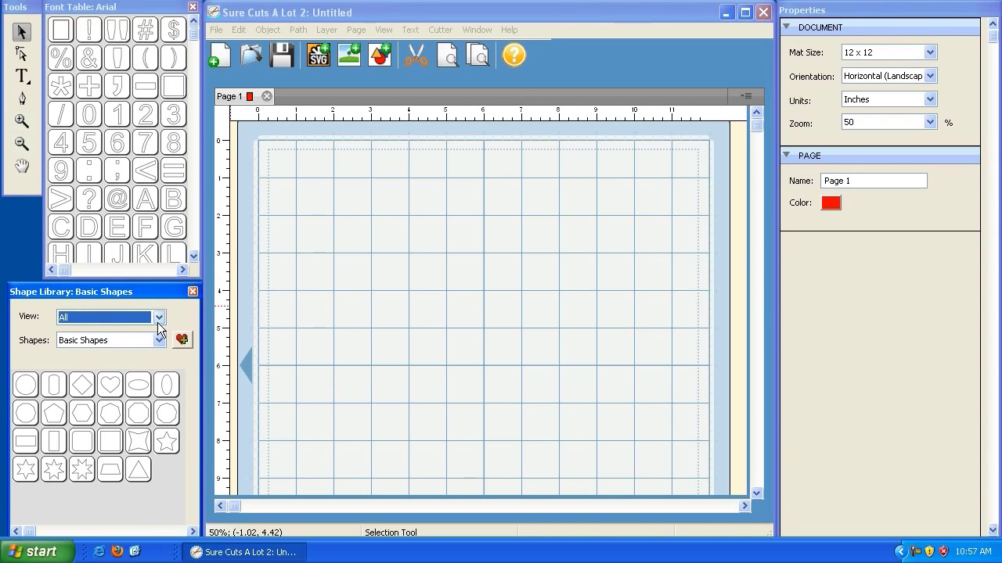
click(159, 317)
click(158, 326)
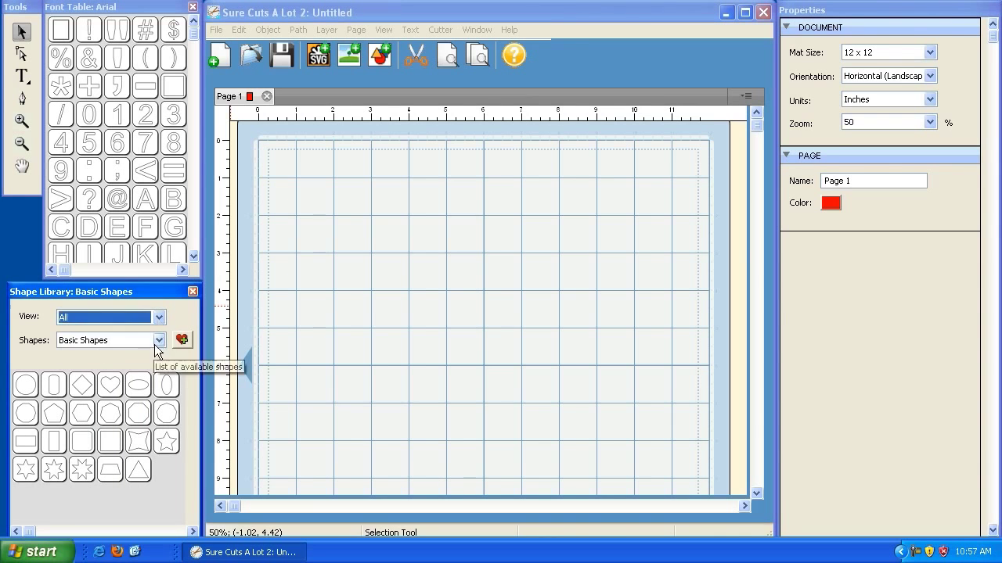
click(159, 340)
click(157, 331)
click(156, 321)
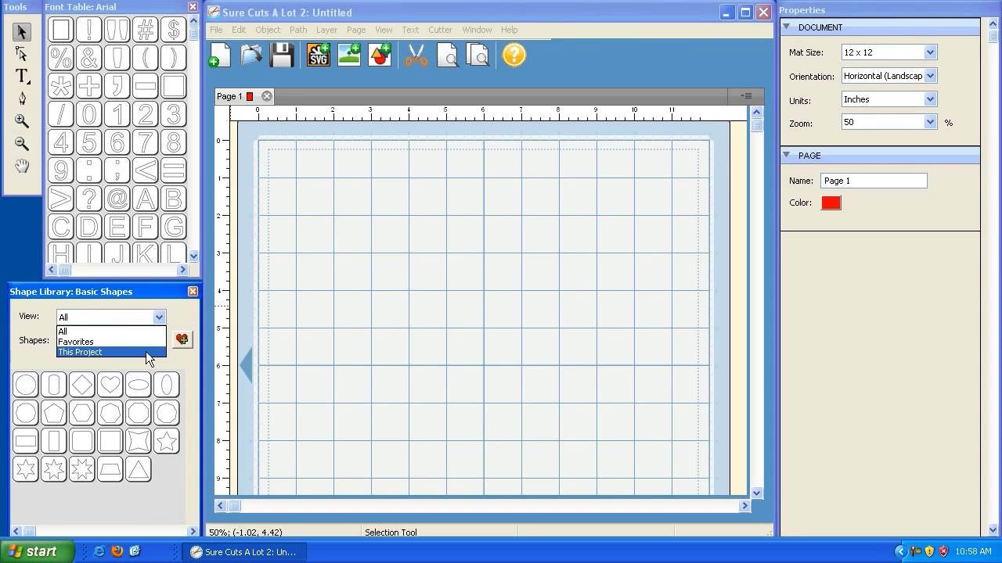
click(122, 289)
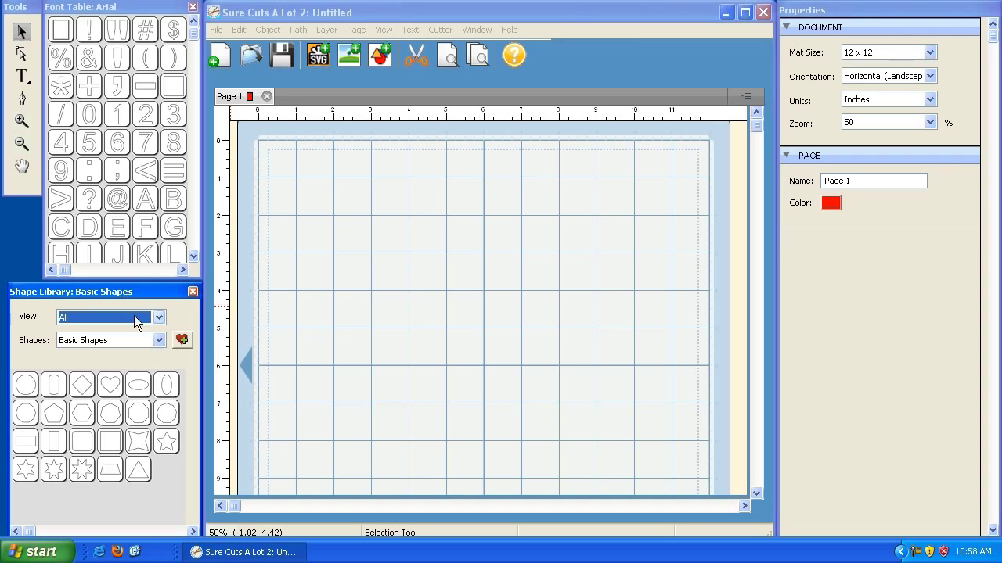
Add the dolphin from the Summer shapes to the mat and enlarge it to about 5.42 by 4.84 inches near the mat's upper-left corner
click(160, 341)
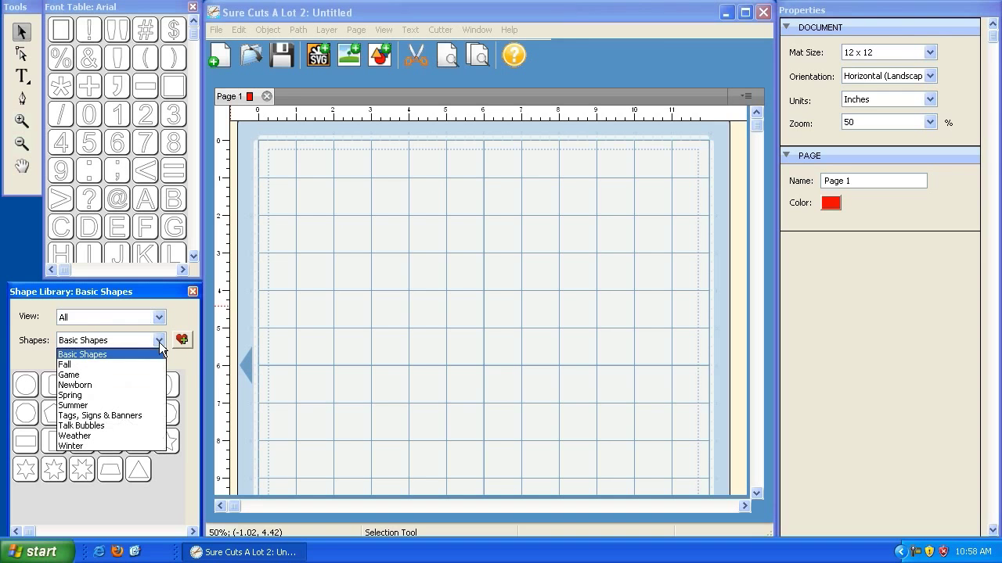
click(90, 406)
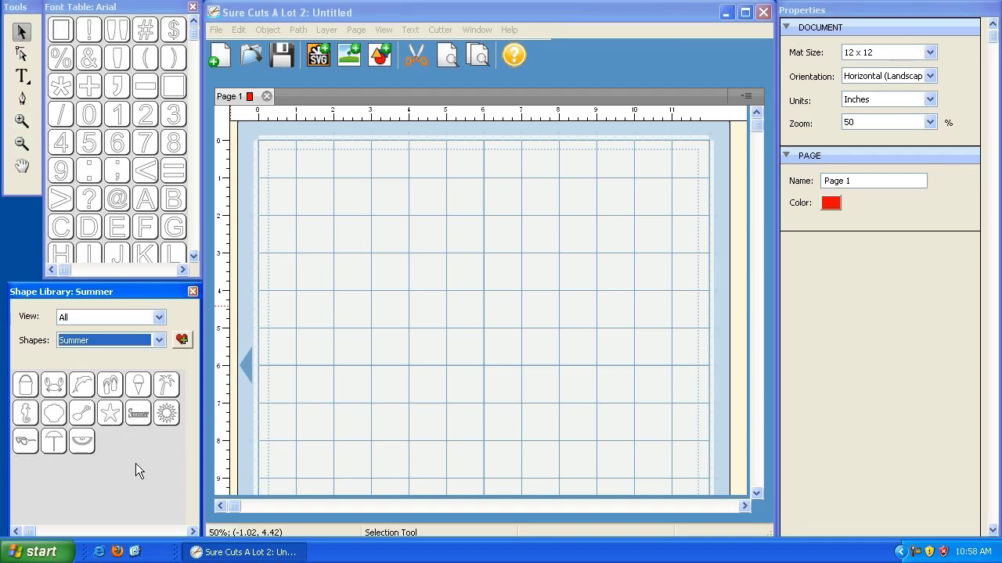
click(82, 386)
drag(261, 149, 282, 171)
drag(342, 224, 507, 393)
drag(508, 171, 501, 150)
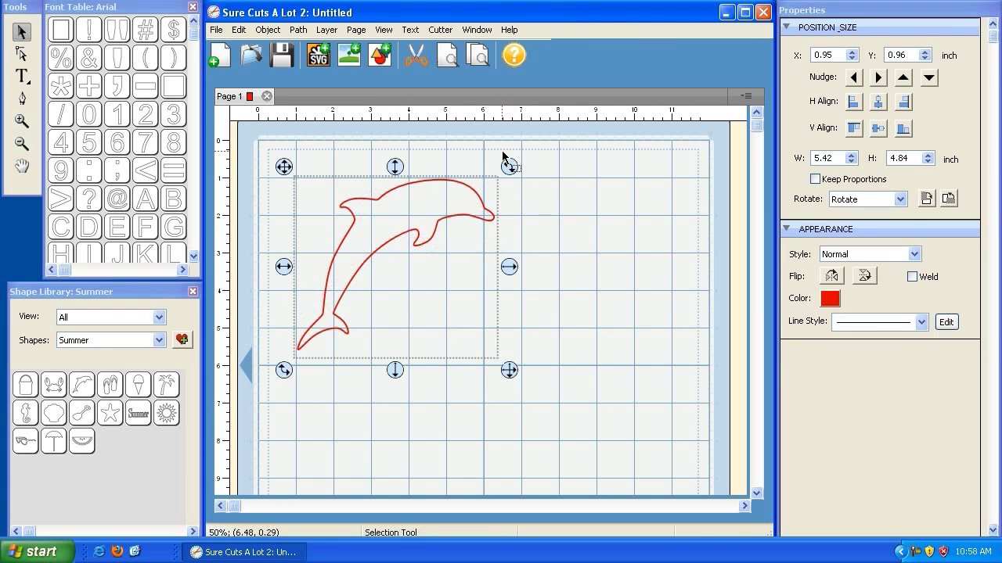
click(159, 342)
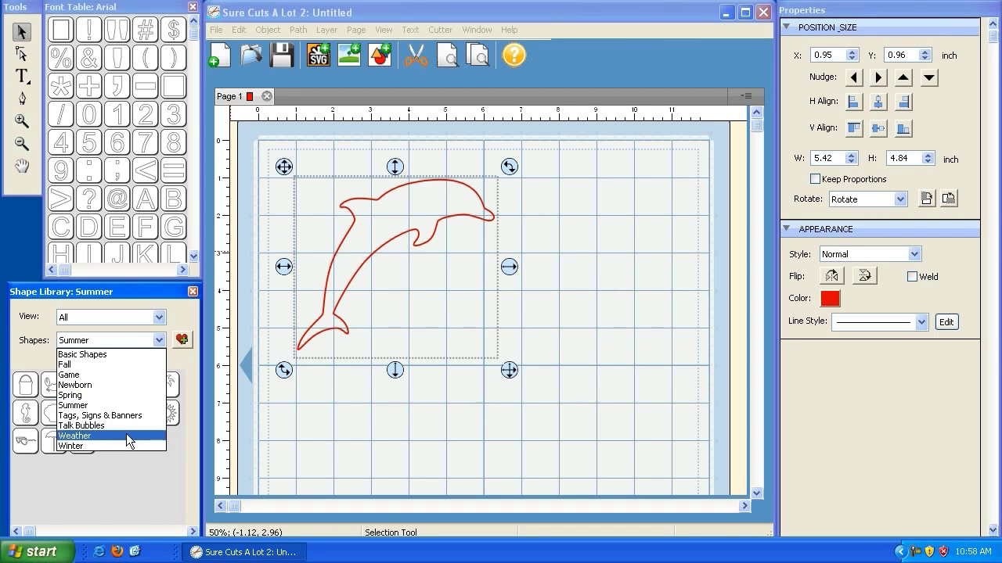
click(136, 294)
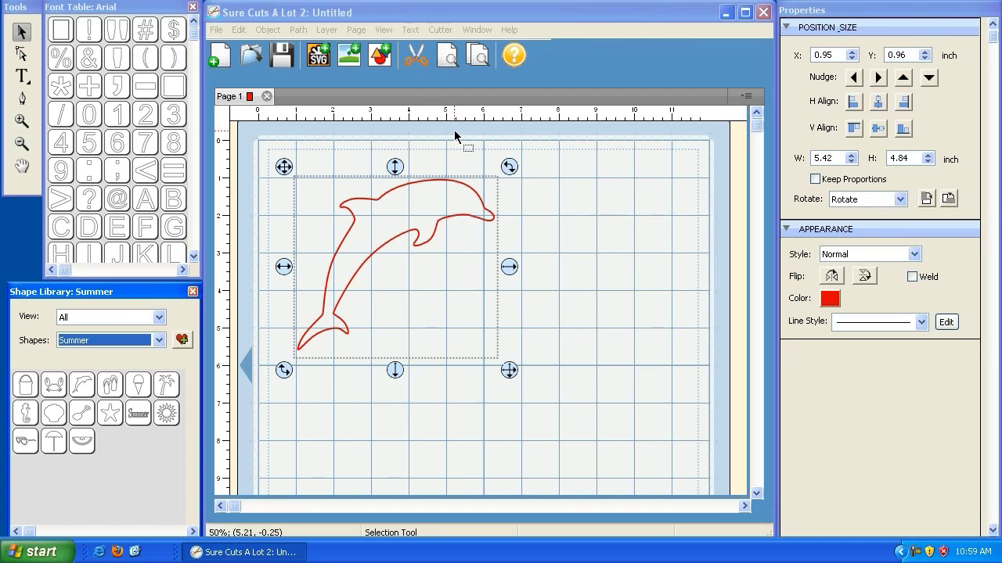
Switch to Firefox and save the SCAL Lib It Up 2 Windows installer from Craft Edge's downloads page to the desktop
click(119, 553)
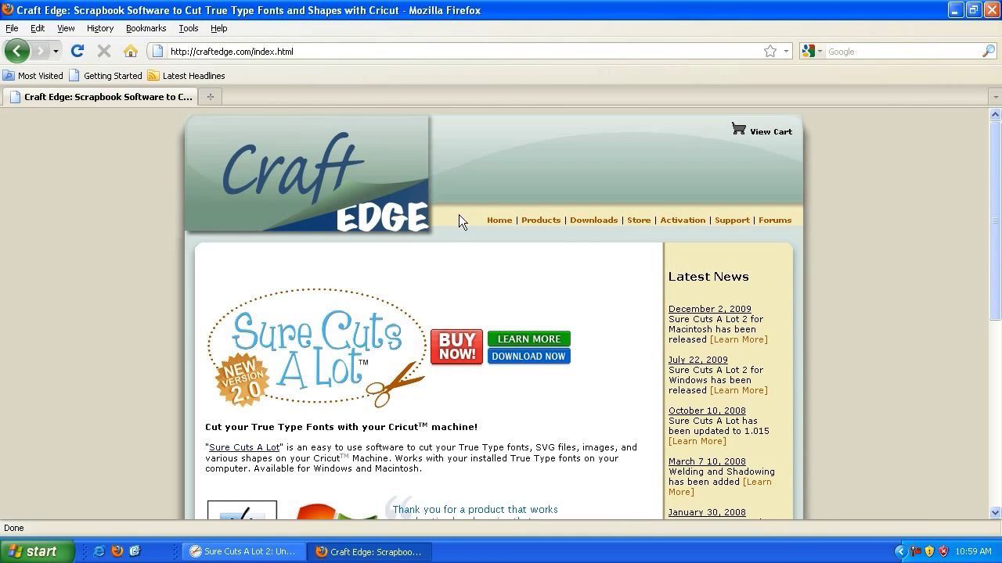
click(592, 224)
scroll(593, 302, down, 10)
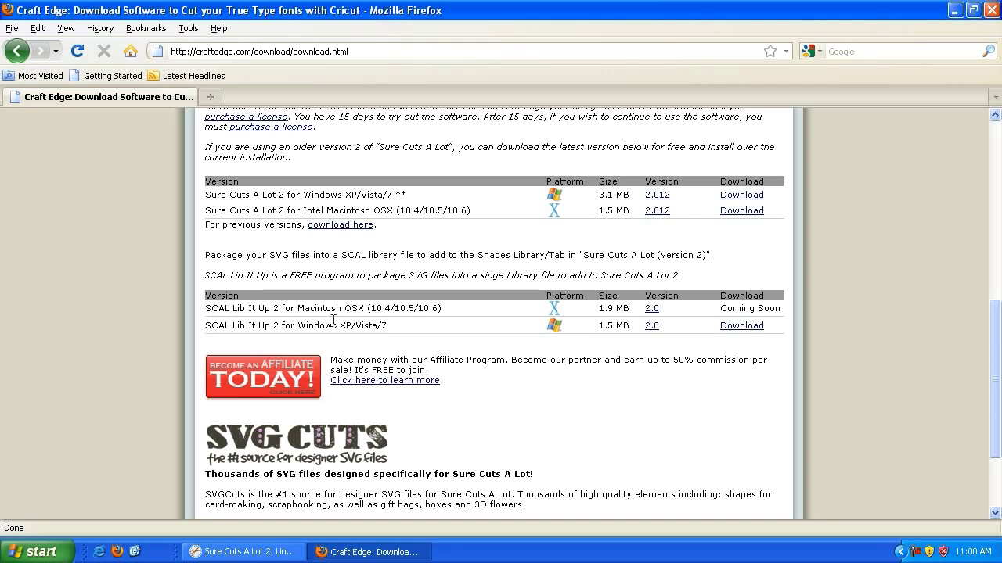
click(739, 328)
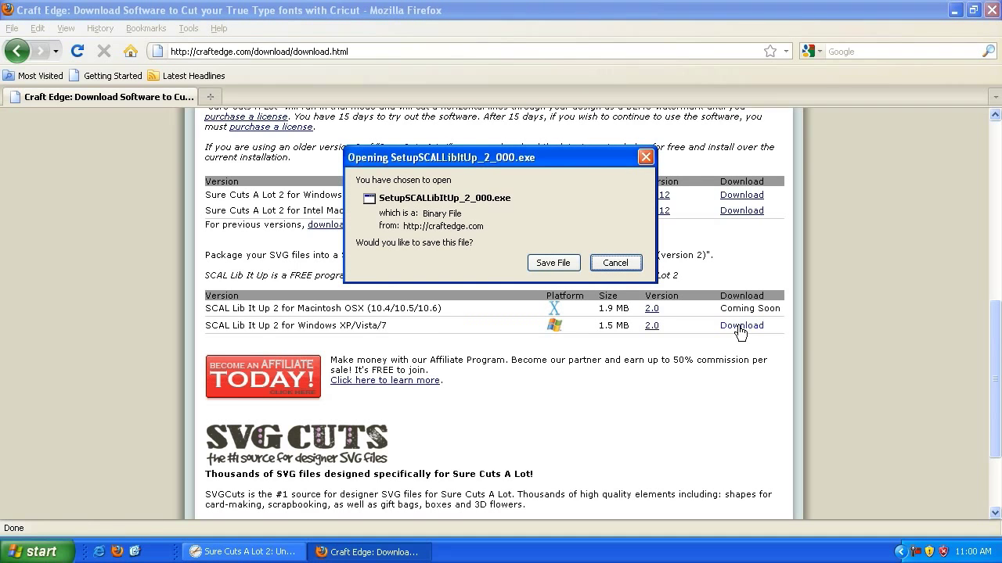
click(552, 266)
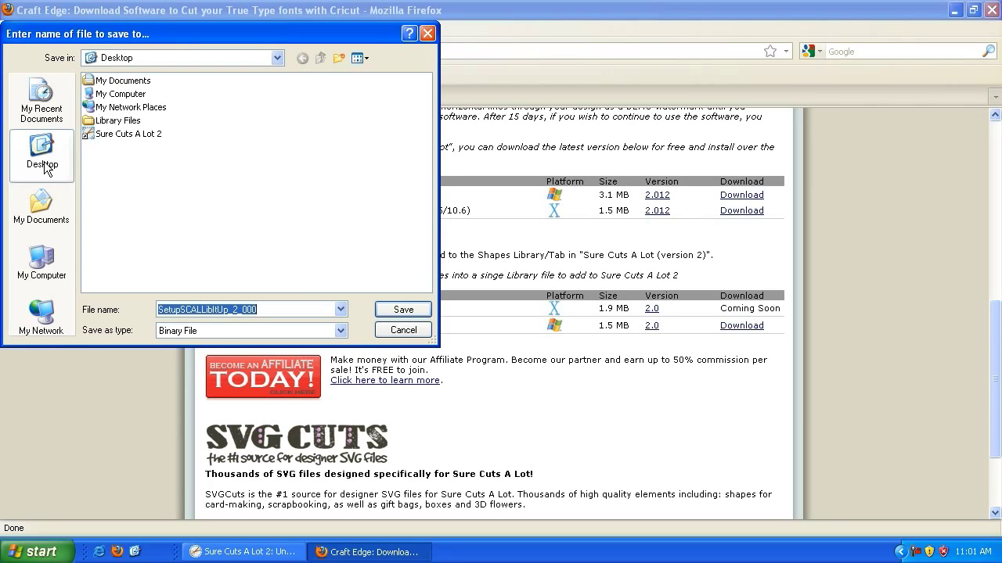
click(402, 308)
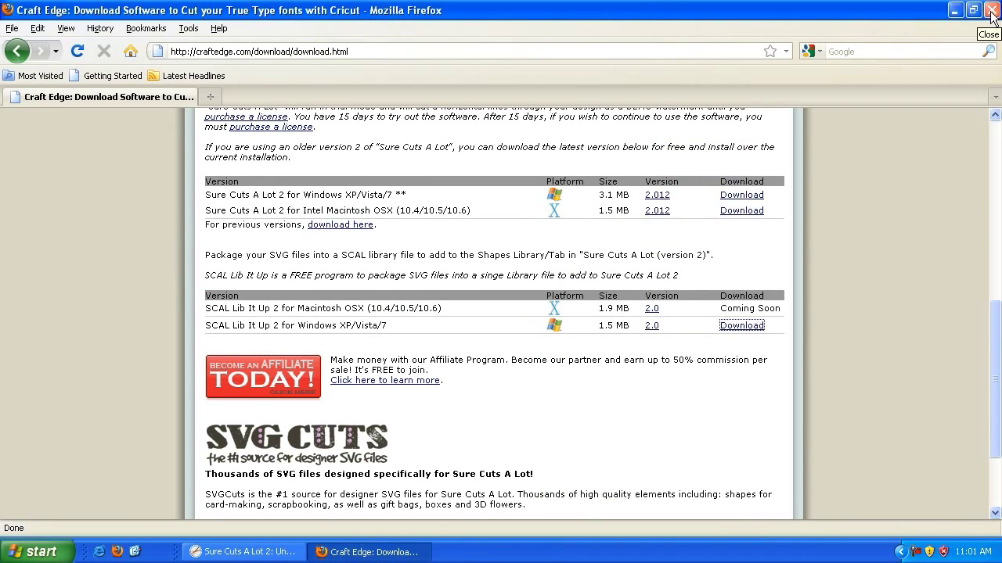
Close the browser, minimize Sure Cuts A Lot 2 and run SetupSCALLibItUp_2_000 from the desktop
click(991, 13)
click(957, 10)
click(30, 200)
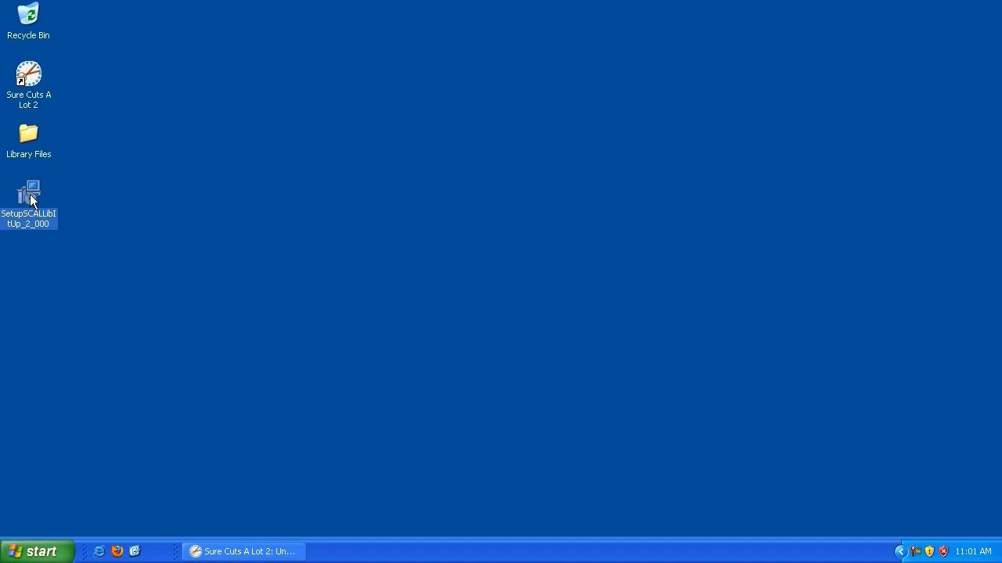
double_click(30, 198)
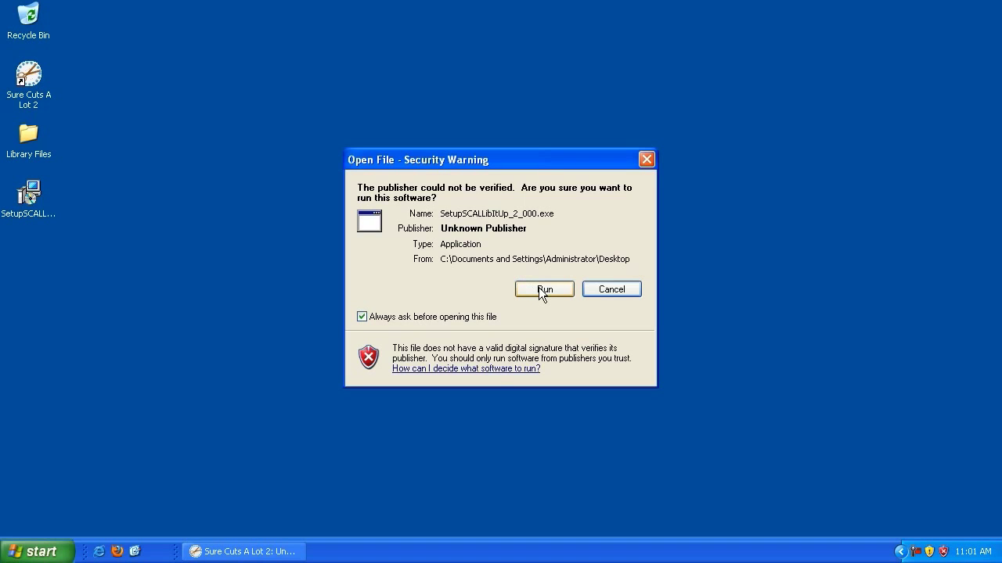
click(539, 292)
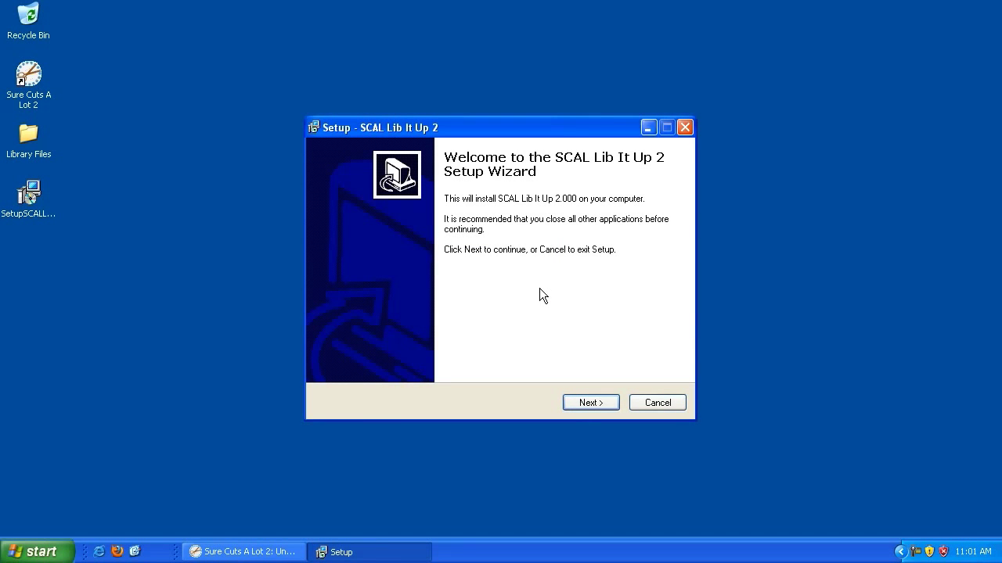
Accept the SCAL Lib It Up 2 license agreement and keep the default destination folder
click(589, 403)
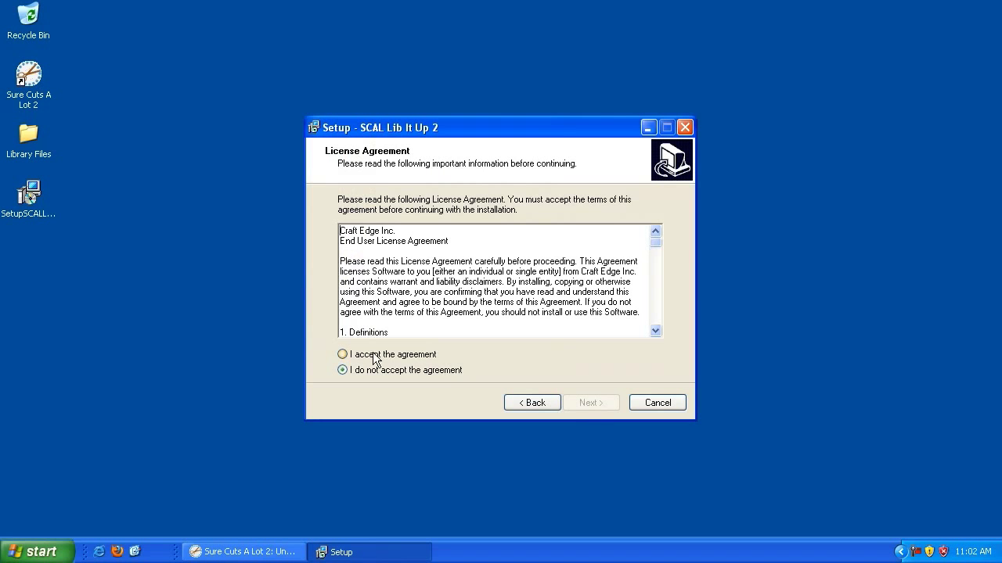
click(396, 358)
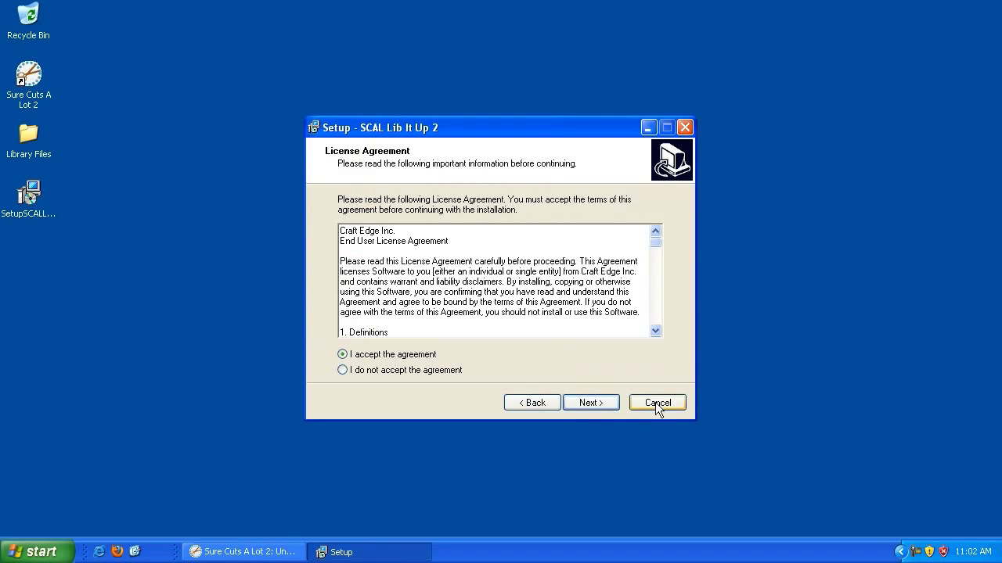
click(593, 403)
mouse_move(656, 266)
mouse_down()
mouse_move(658, 315)
mouse_move(655, 260)
mouse_up()
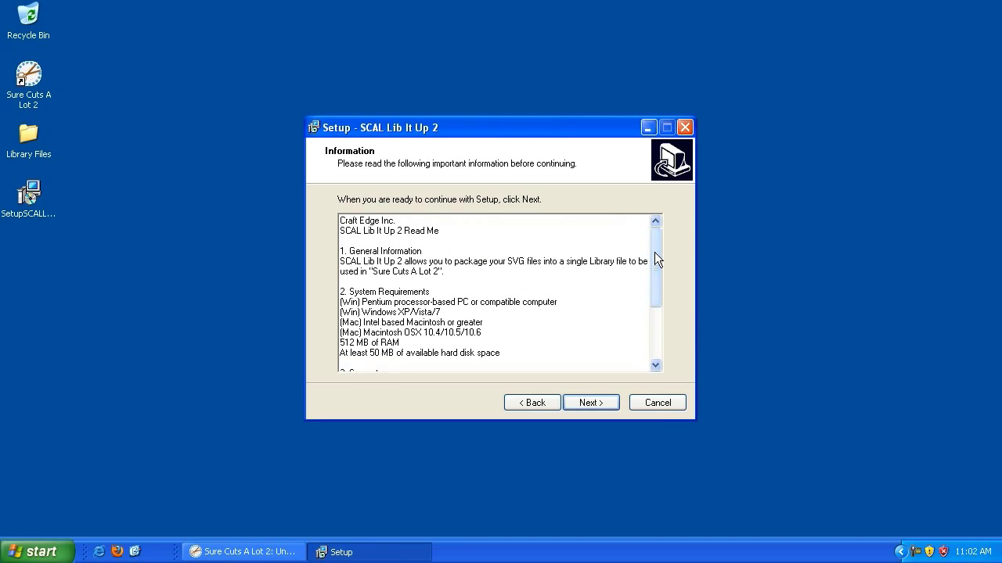
click(594, 404)
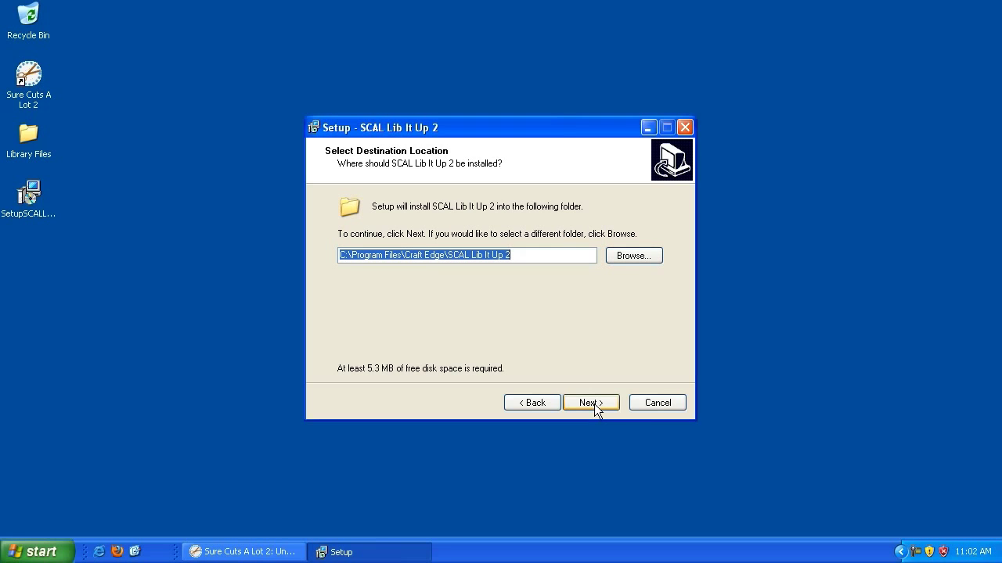
click(594, 404)
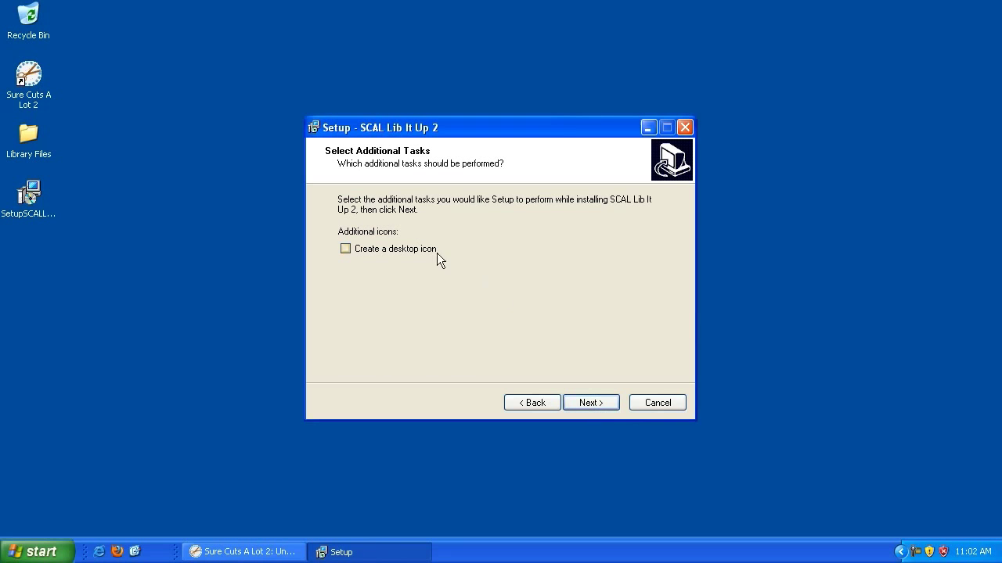
Install SCAL Lib It Up 2 with a desktop icon and launch it on finishing setup
click(388, 250)
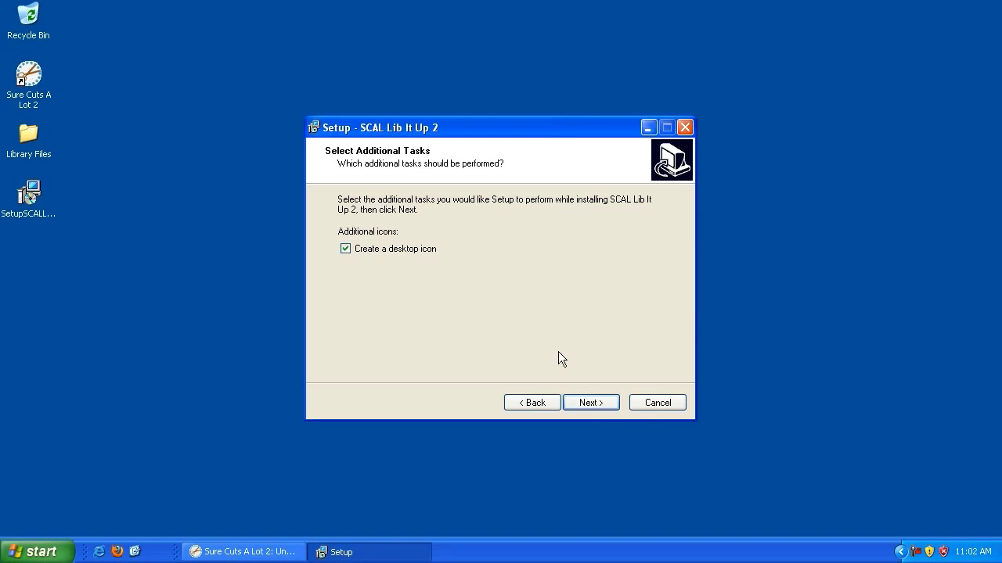
click(596, 402)
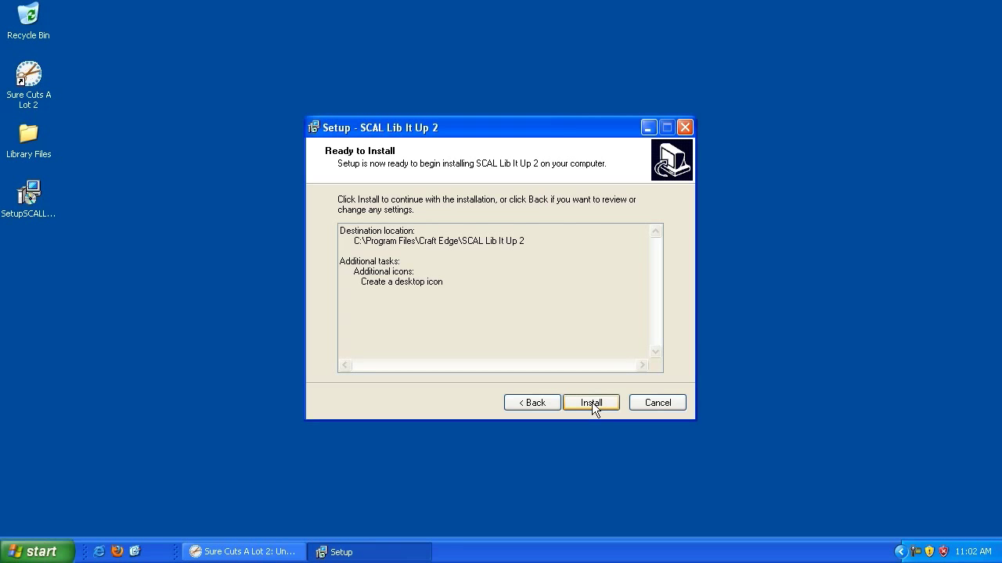
click(592, 403)
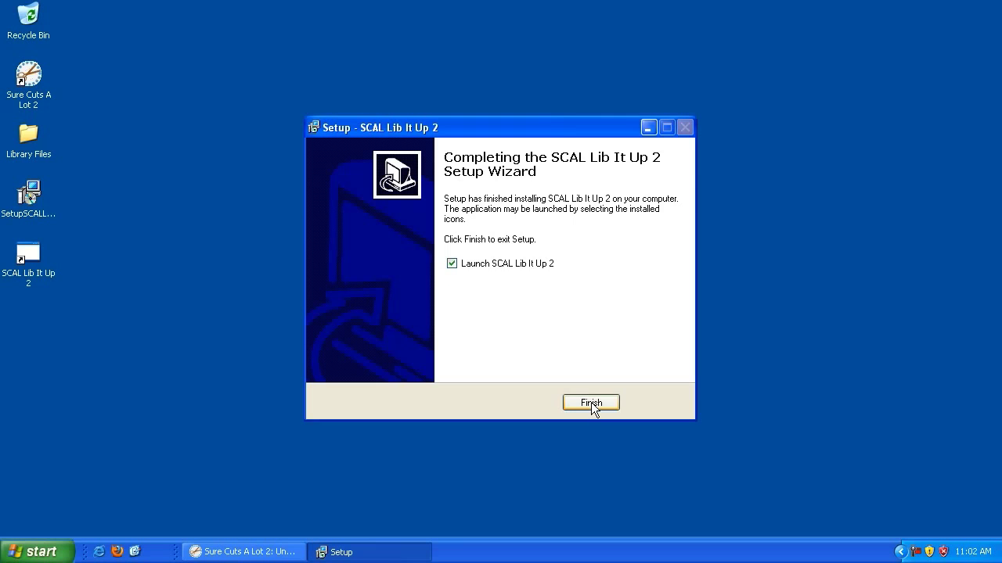
click(590, 402)
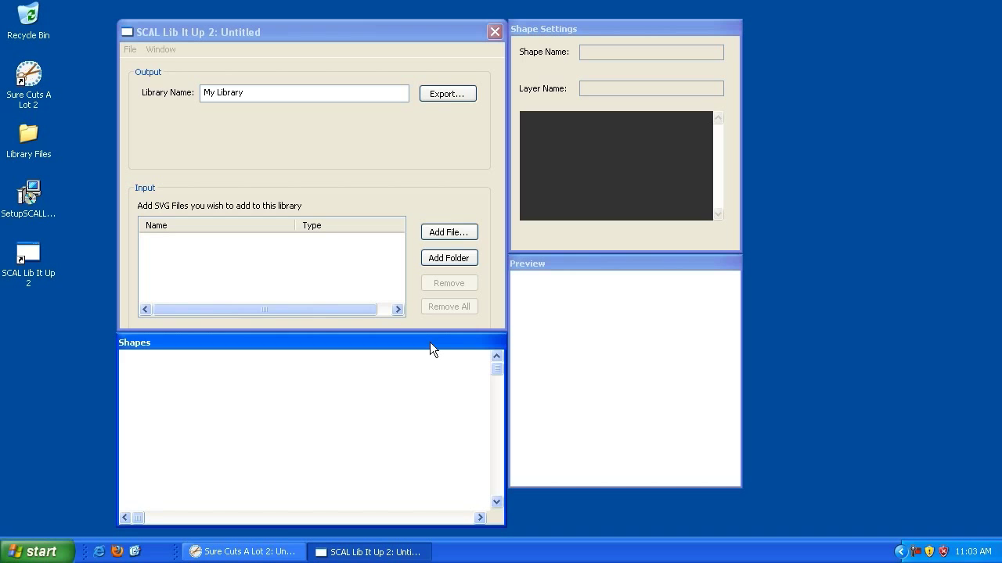
Examine the SVG files in the desktop's Library Files folder and close the folder
double_click(28, 133)
drag(554, 426, 240, 181)
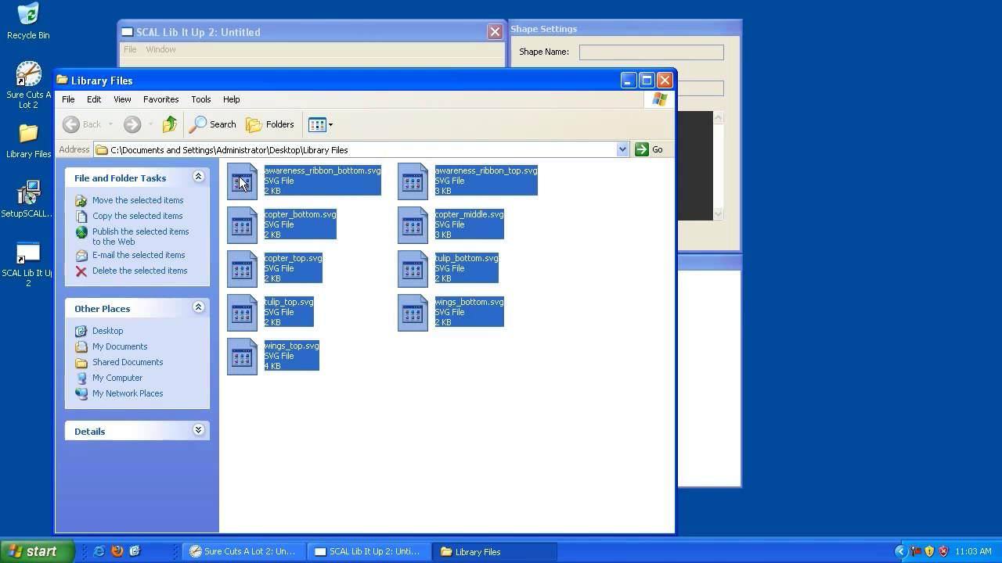
click(506, 434)
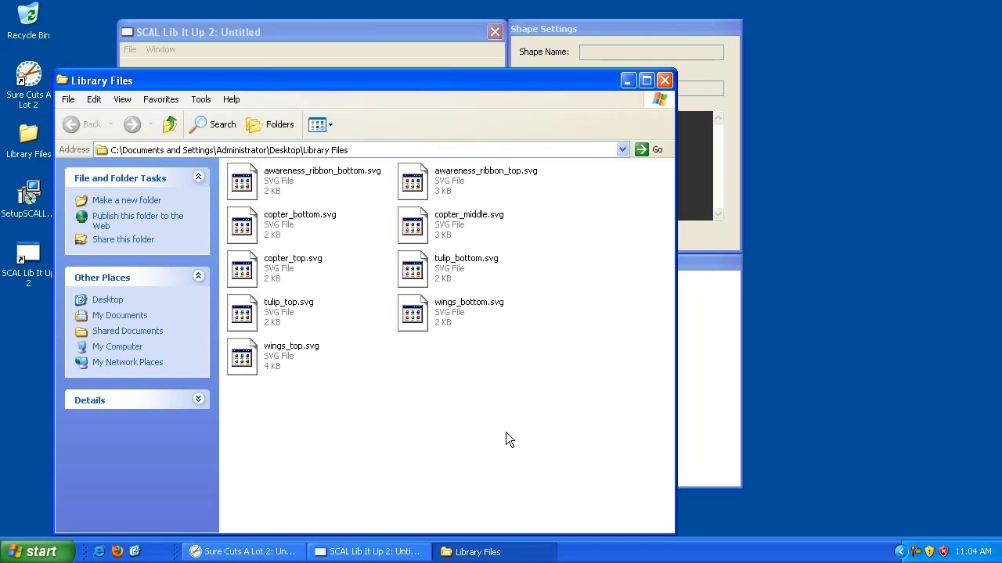
key(alt+F4)
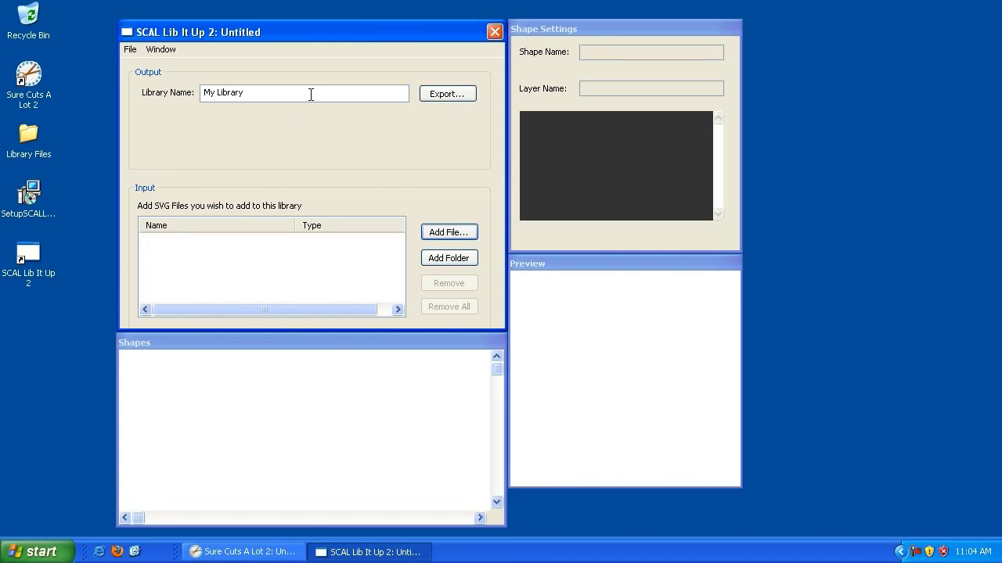
Name the library My Favorites and add the desktop's Library Files folder as its SVG input
drag(311, 93, 200, 93)
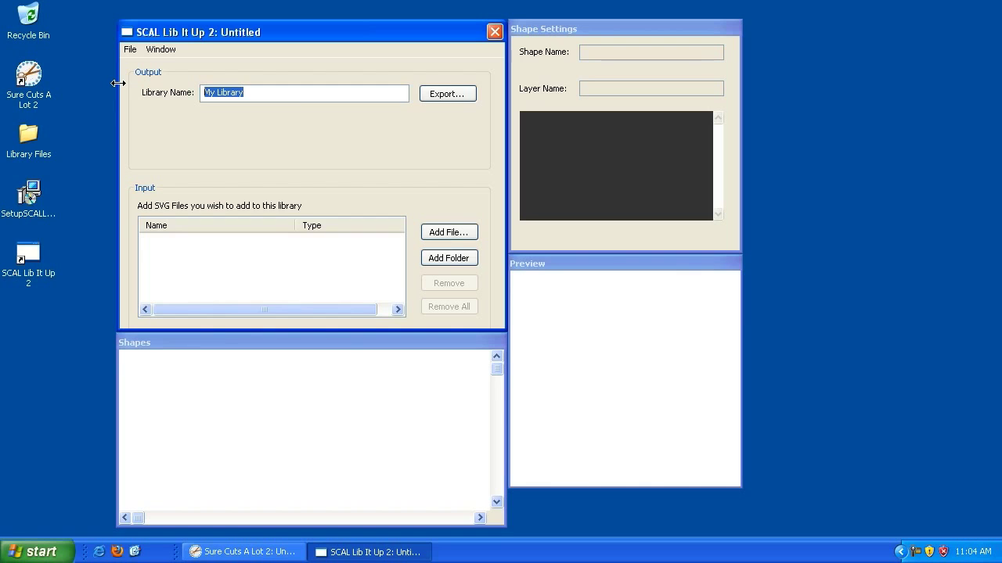
text(My Favorites)
click(453, 259)
click(233, 151)
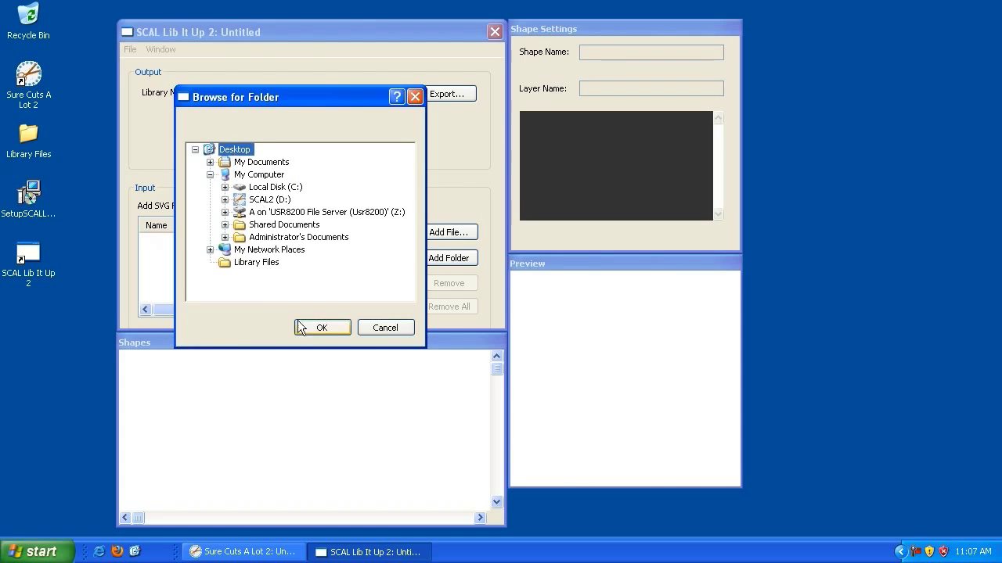
click(259, 264)
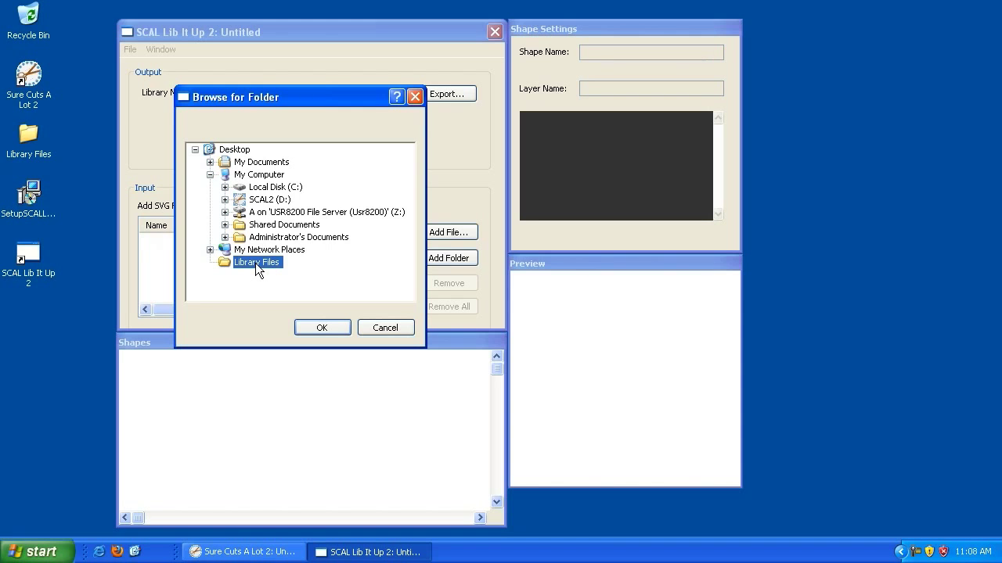
click(325, 327)
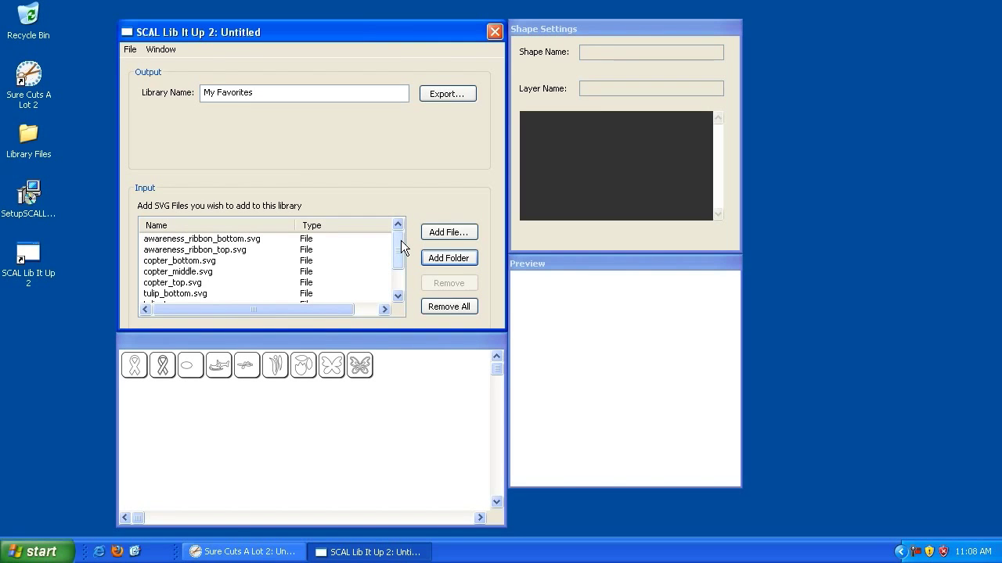
Preview the SVG files in the input list, from awareness_ribbon_bottom.svg through wings_top.svg
mouse_move(401, 240)
mouse_down()
mouse_move(398, 278)
mouse_move(398, 242)
mouse_up()
key(ctrl+a)
click(194, 239)
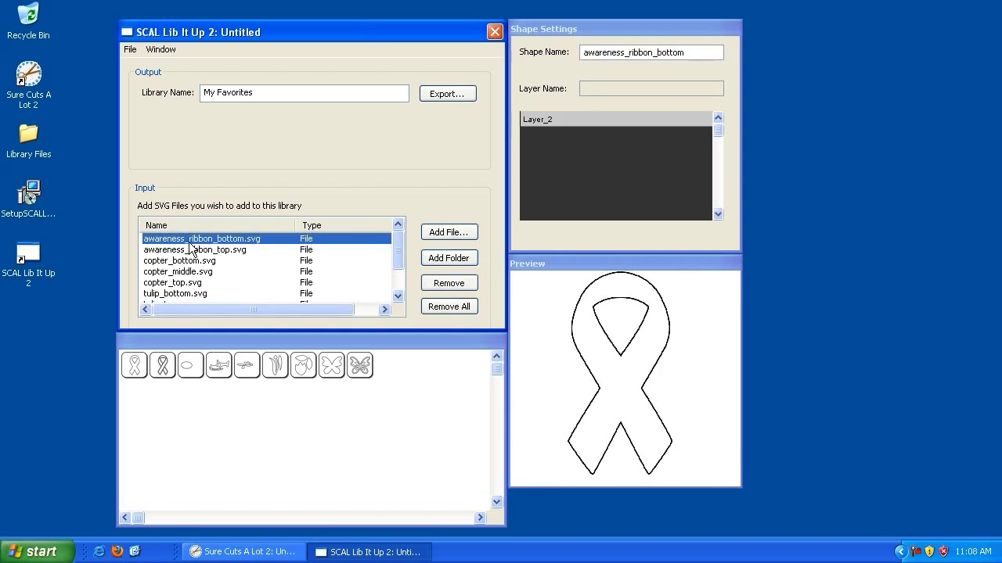
click(196, 250)
click(195, 260)
click(207, 250)
click(207, 239)
click(207, 250)
click(202, 260)
click(196, 274)
click(197, 282)
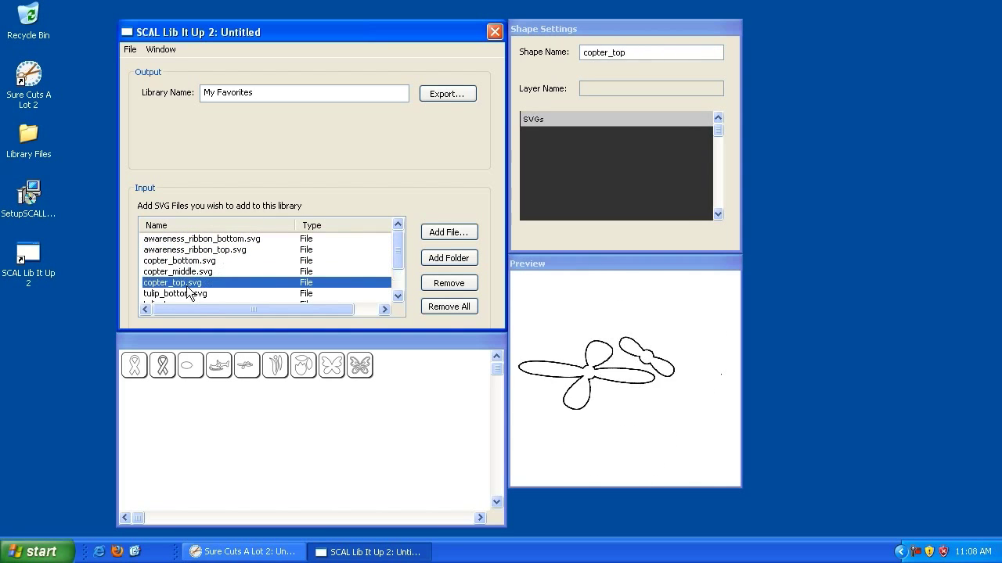
click(217, 292)
drag(398, 255, 396, 274)
click(259, 272)
click(174, 282)
click(172, 293)
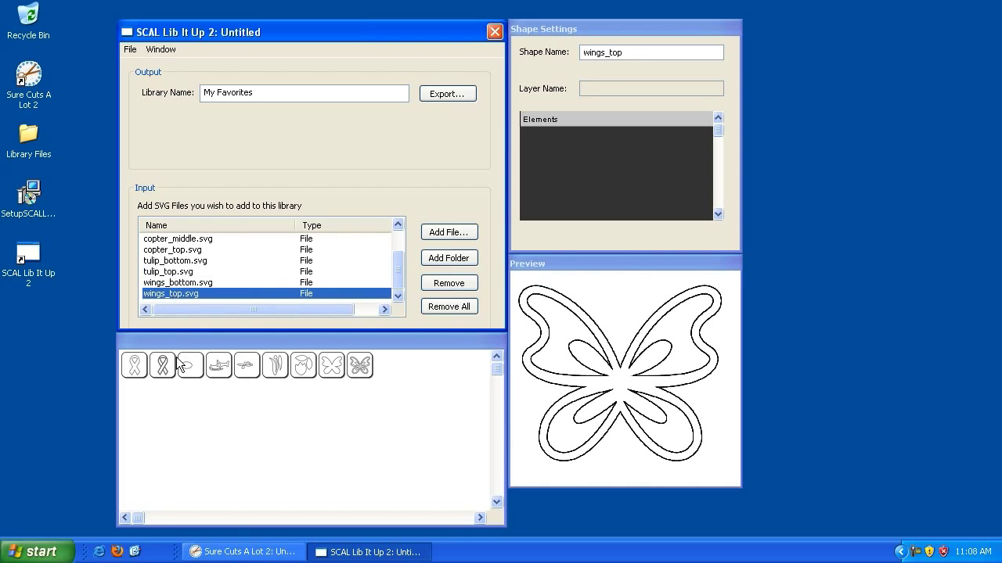
Preview the ribbon, copter, tulip and wings shapes from their thumbnails
click(136, 369)
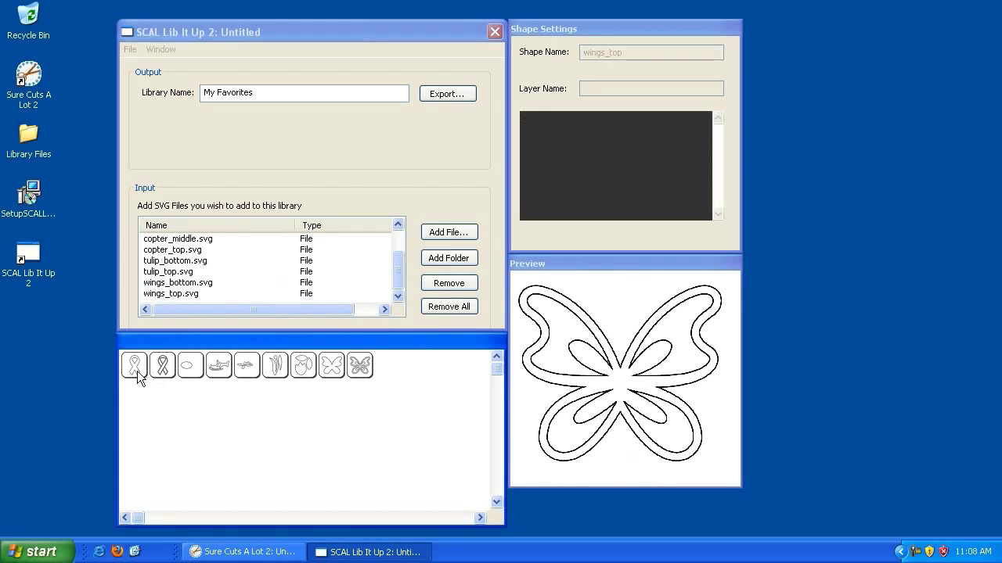
click(277, 369)
click(304, 368)
click(330, 368)
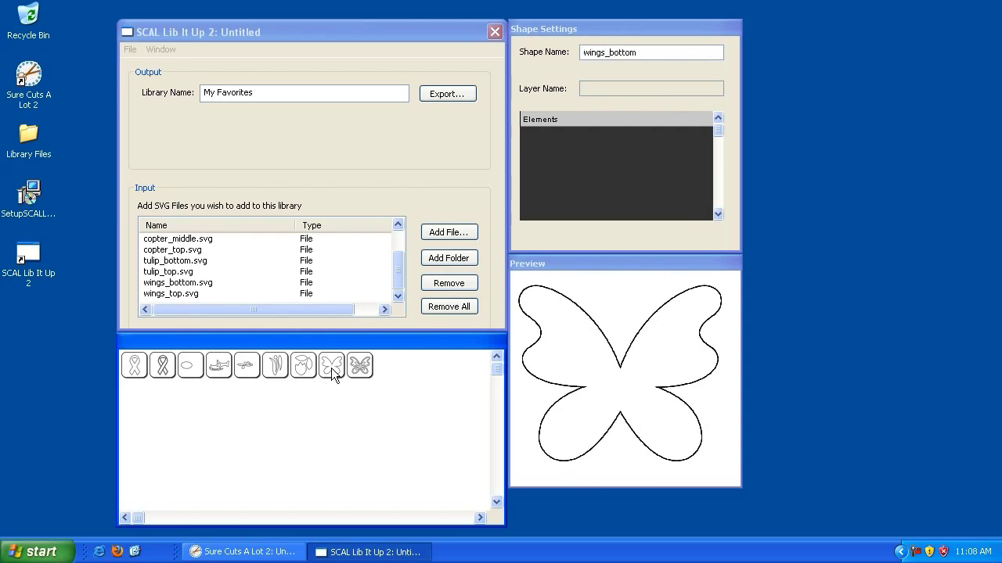
click(296, 364)
click(278, 365)
click(247, 365)
click(218, 365)
click(190, 365)
click(134, 366)
Save the project to the desktop as Library Files Project
click(192, 30)
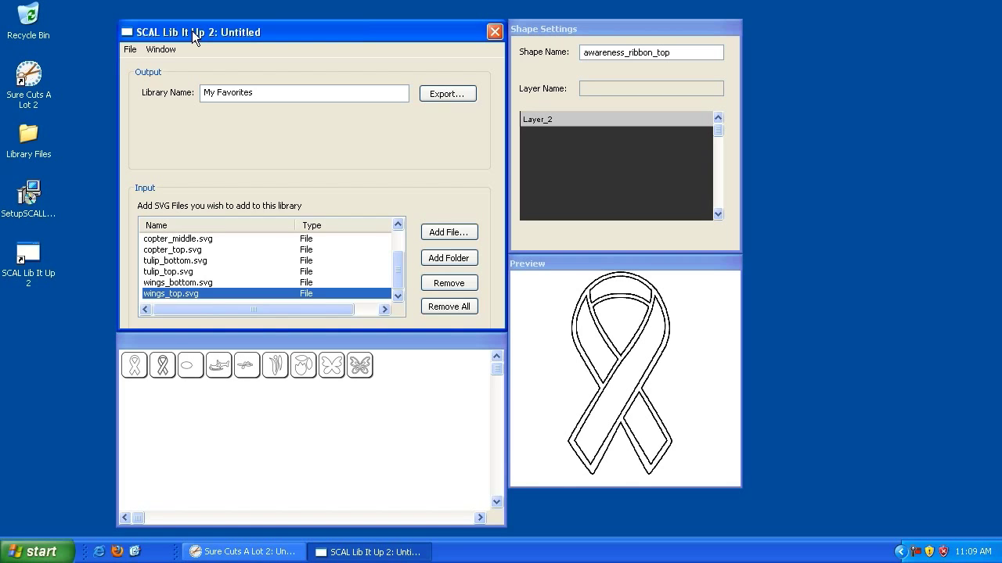
click(137, 49)
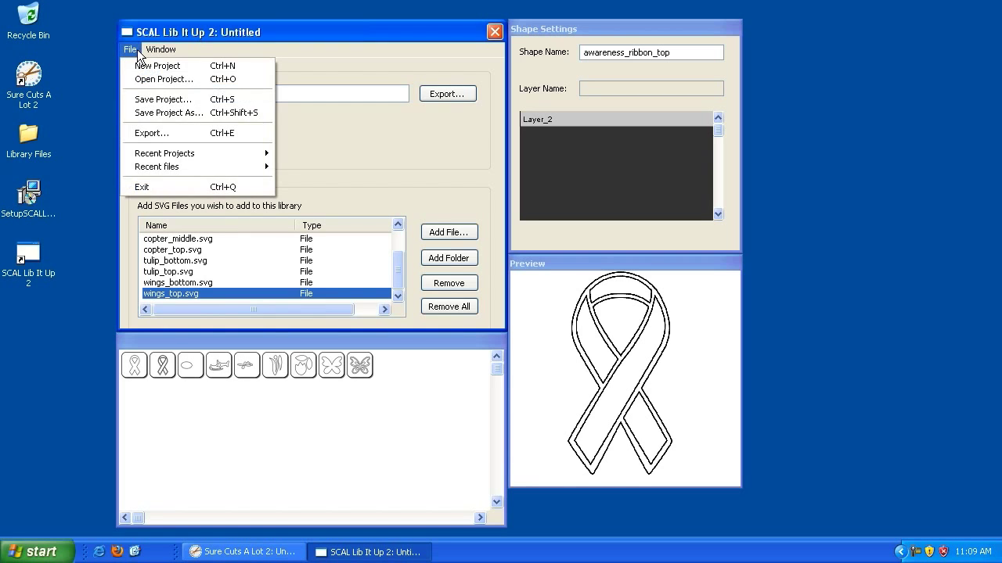
click(164, 113)
click(162, 188)
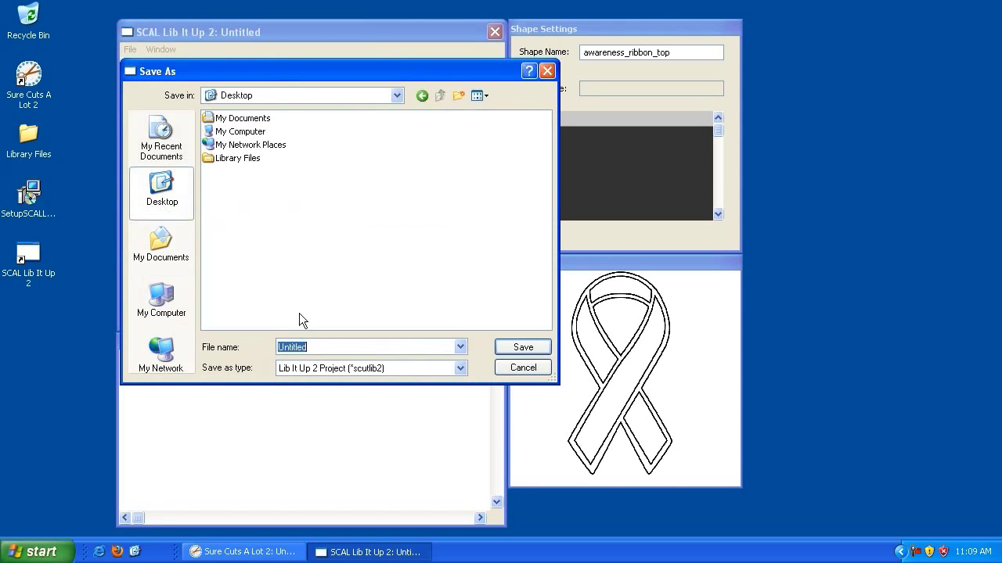
click(328, 344)
text(Library File)
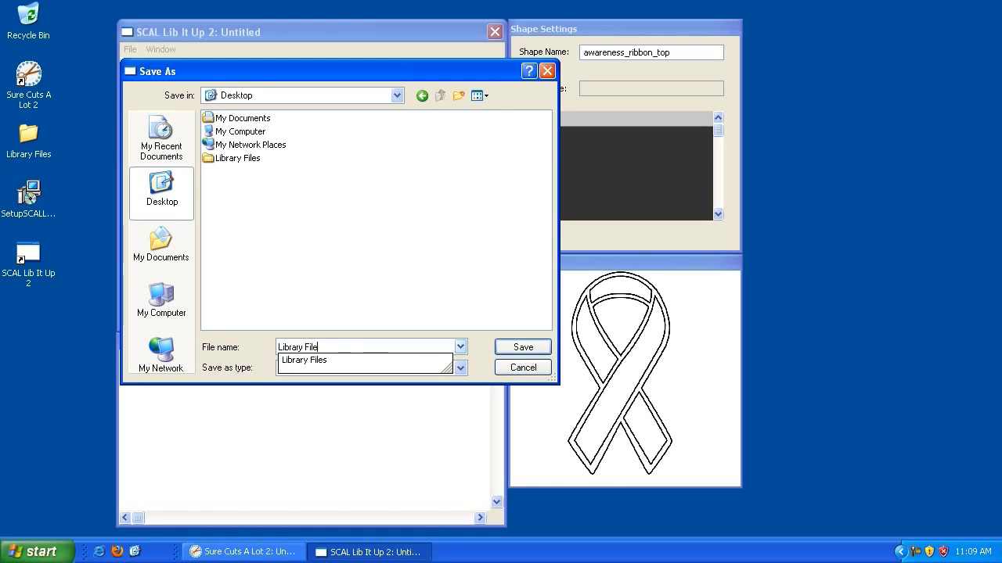
text(s Project)
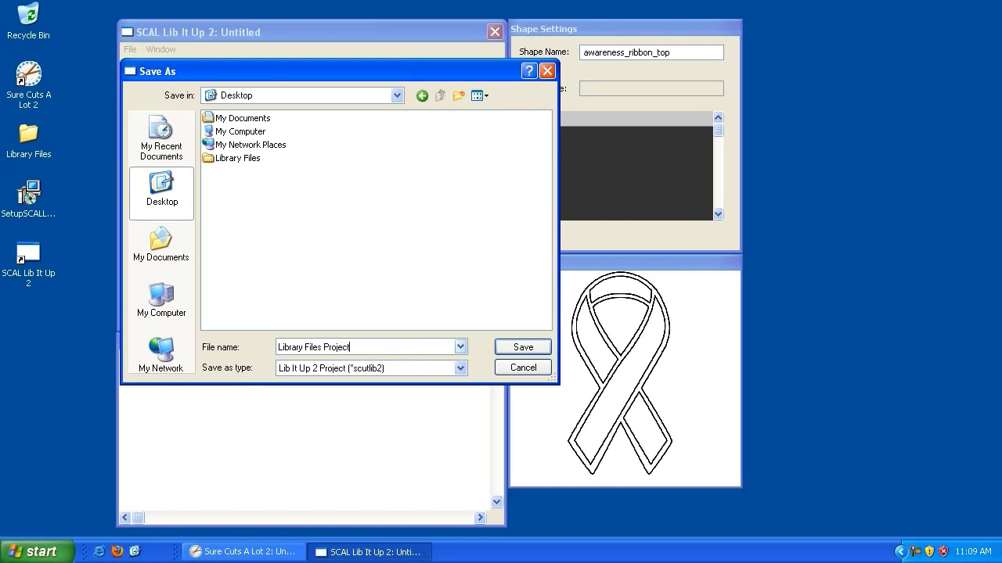
click(525, 347)
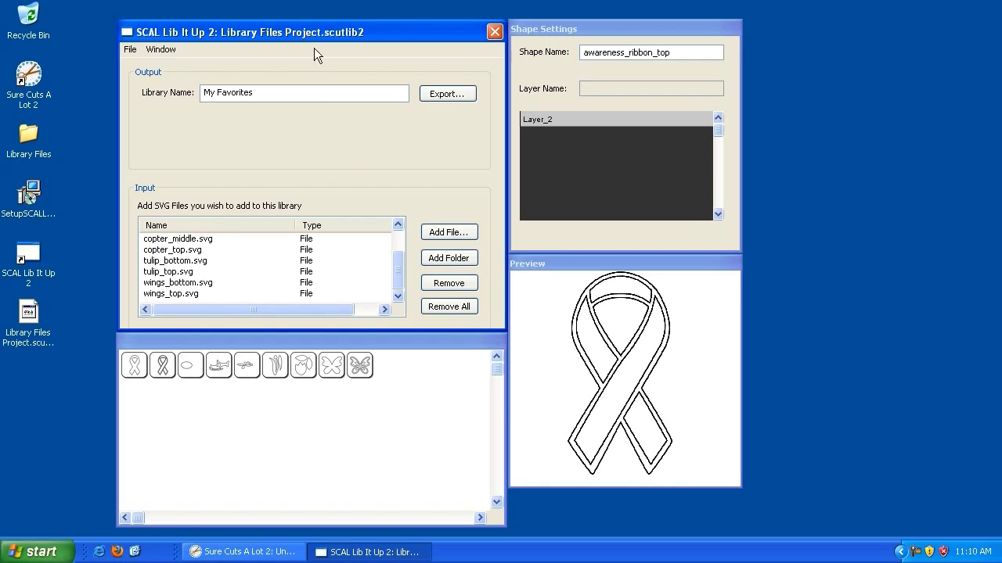
Close SCAL Lib It Up 2, check the saved project file on the desktop, and relaunch the program
click(131, 49)
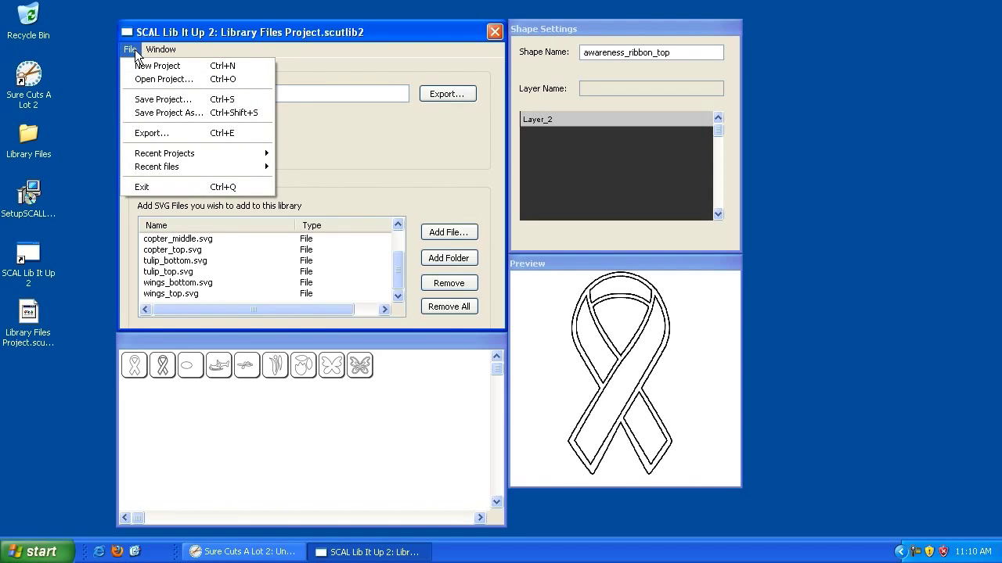
click(40, 309)
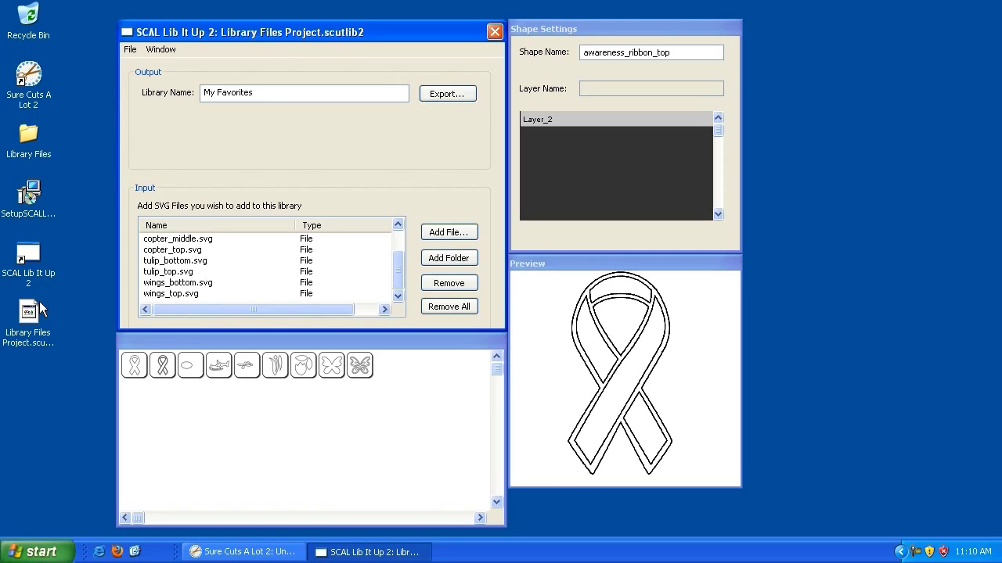
click(27, 316)
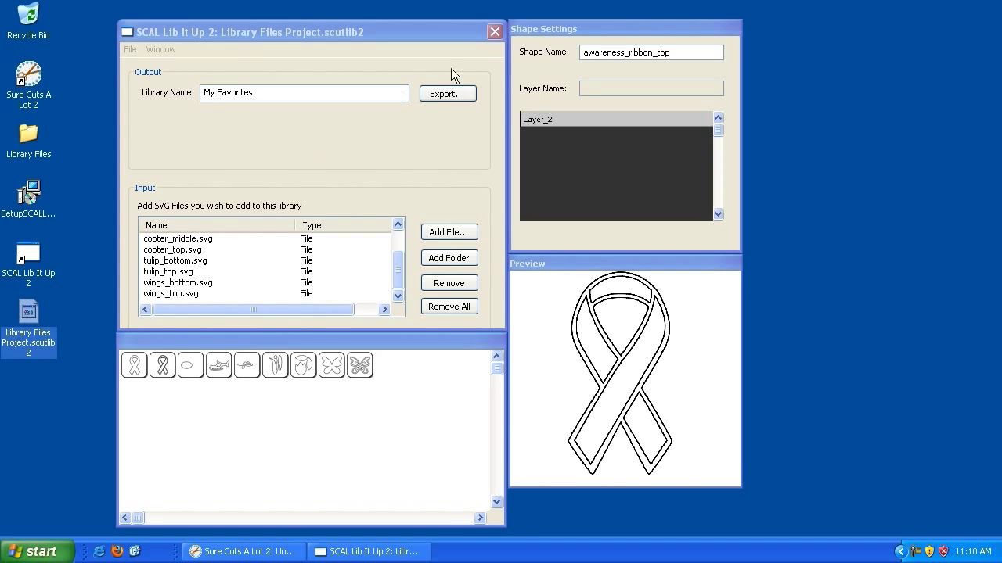
click(495, 33)
click(33, 321)
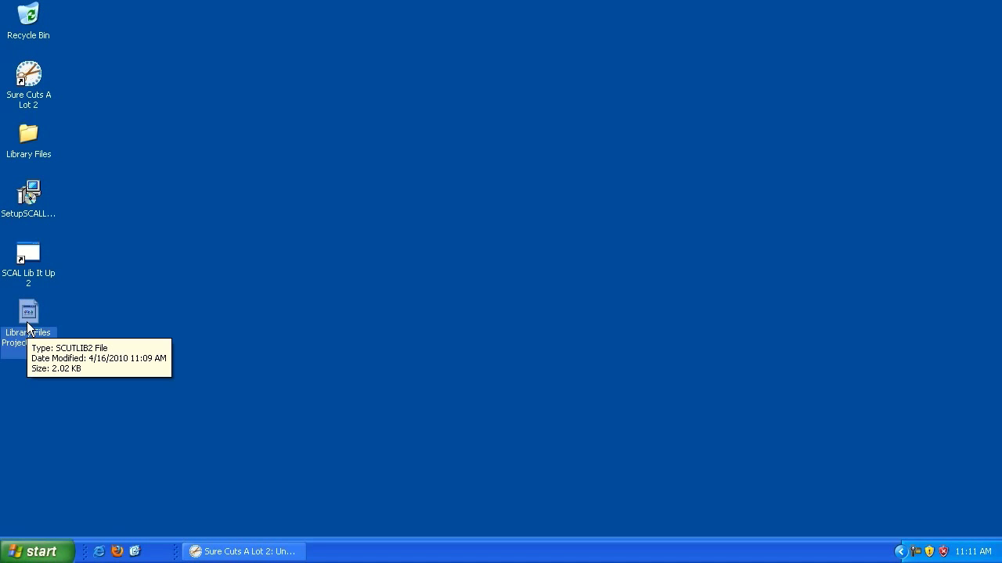
click(36, 552)
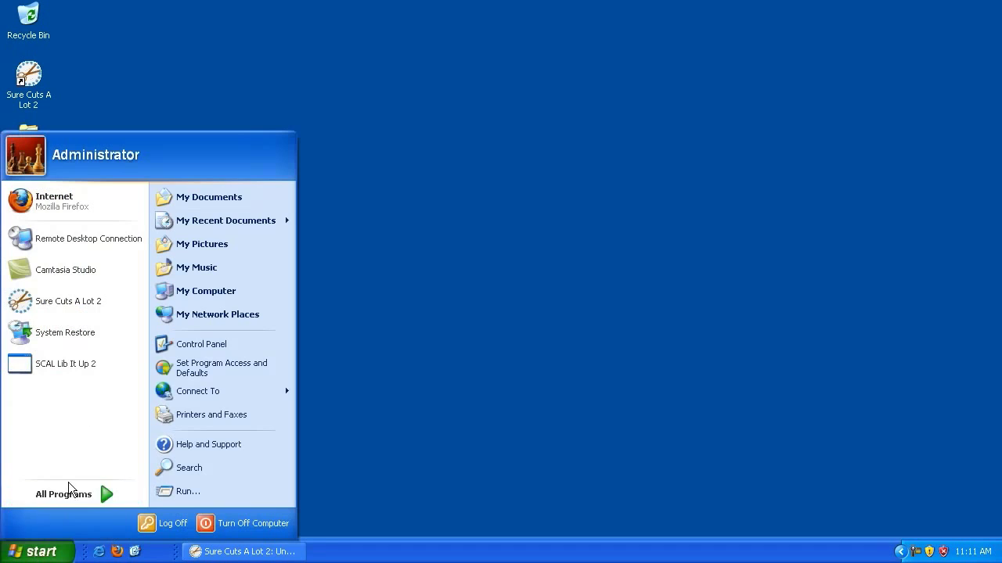
click(79, 366)
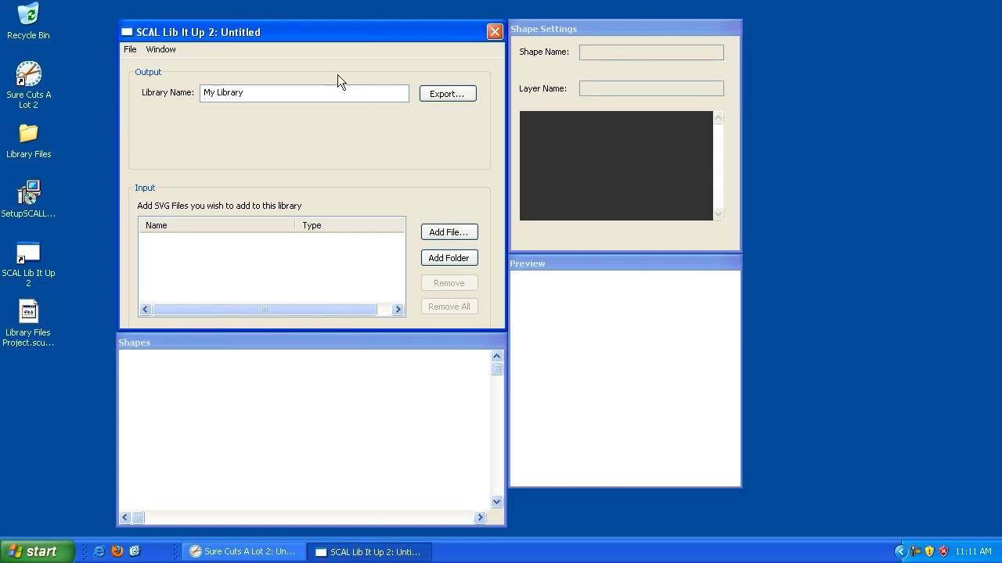
Open Library Files Project.scutlib2 from the desktop and look through its input files
click(130, 50)
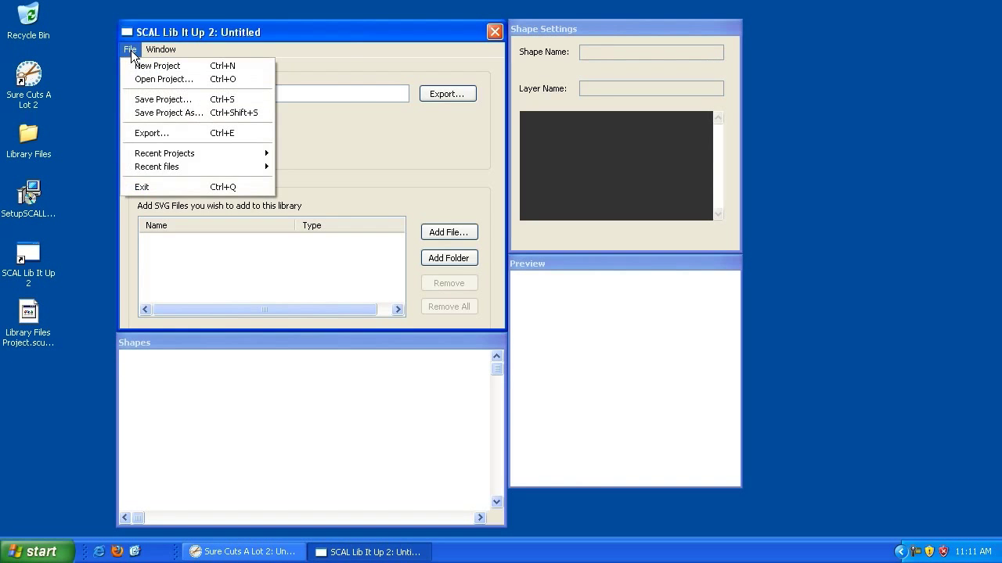
click(148, 80)
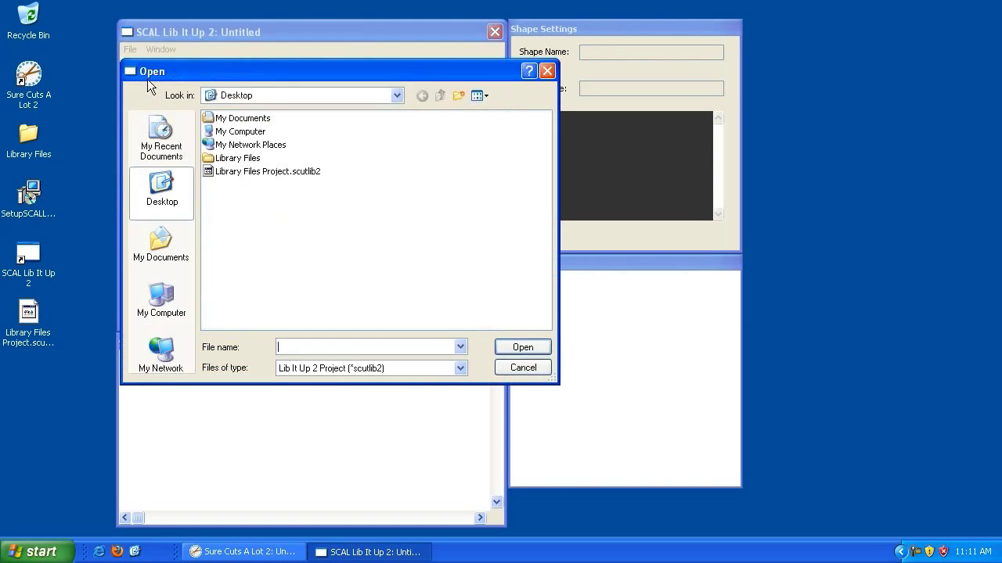
click(250, 172)
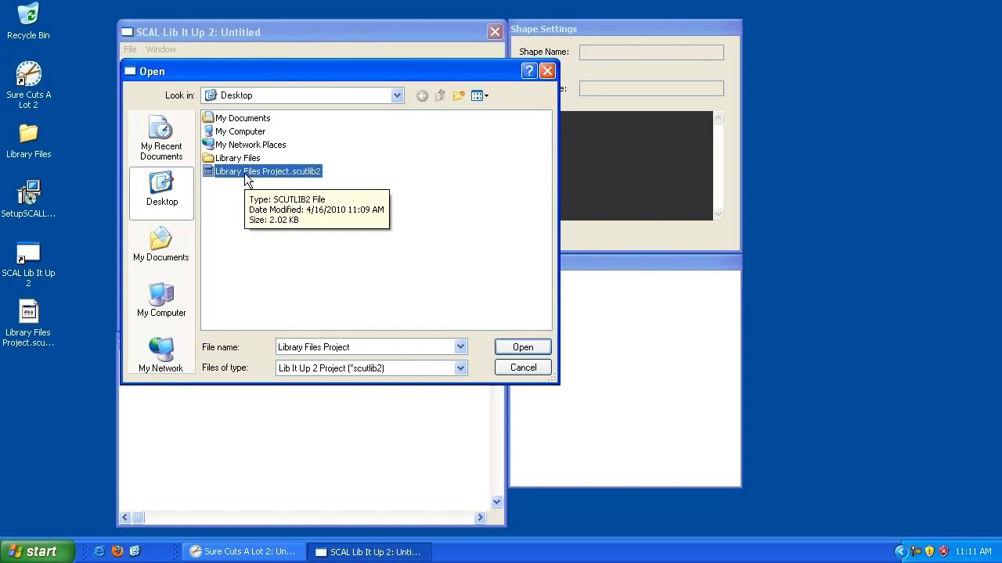
double_click(249, 173)
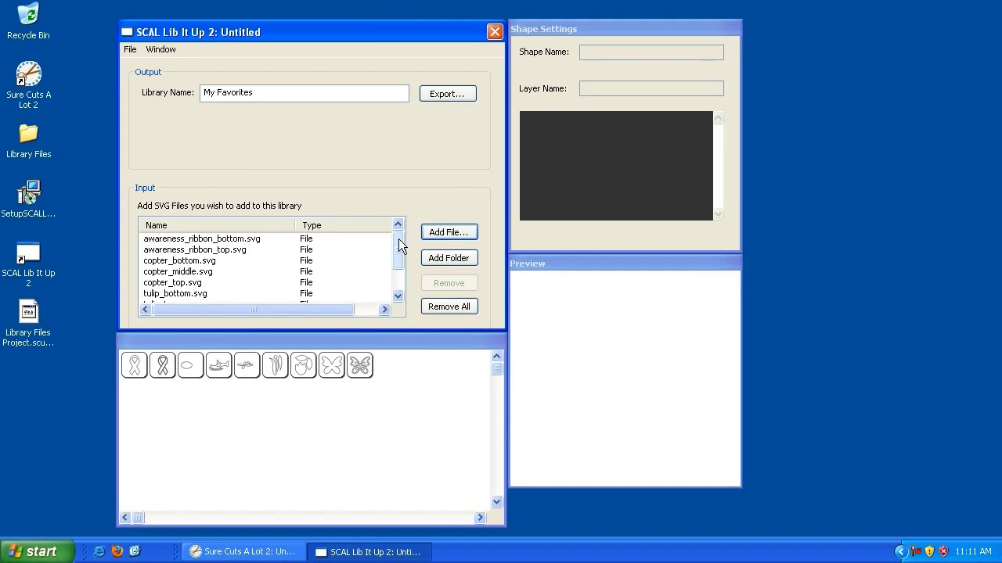
scroll(399, 239, down, 1)
scroll(398, 227, up, 1)
Try to remove awareness_ribbon_top.svg and awareness_ribbon_bottom.svg from the input files
click(249, 250)
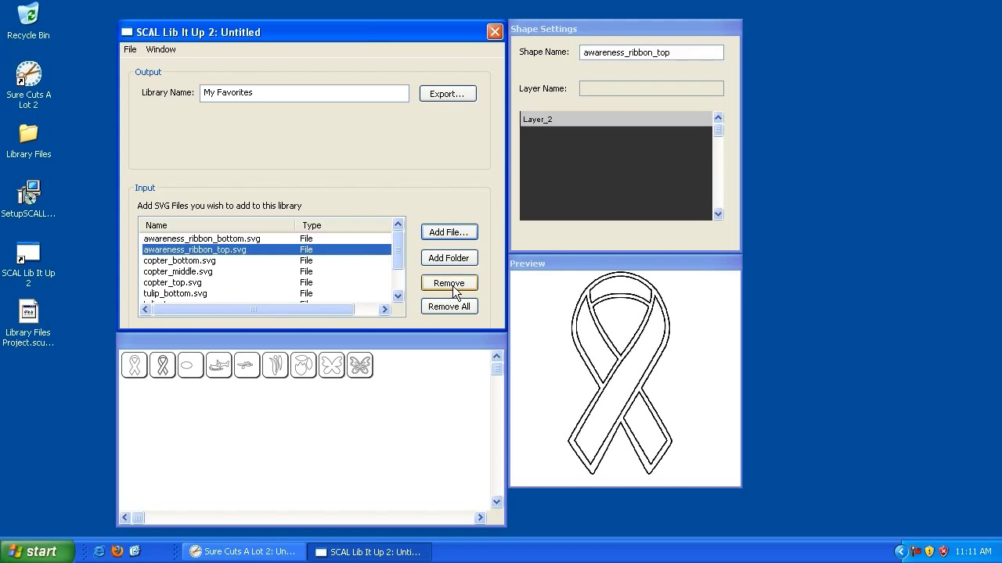
click(452, 287)
click(208, 238)
click(449, 285)
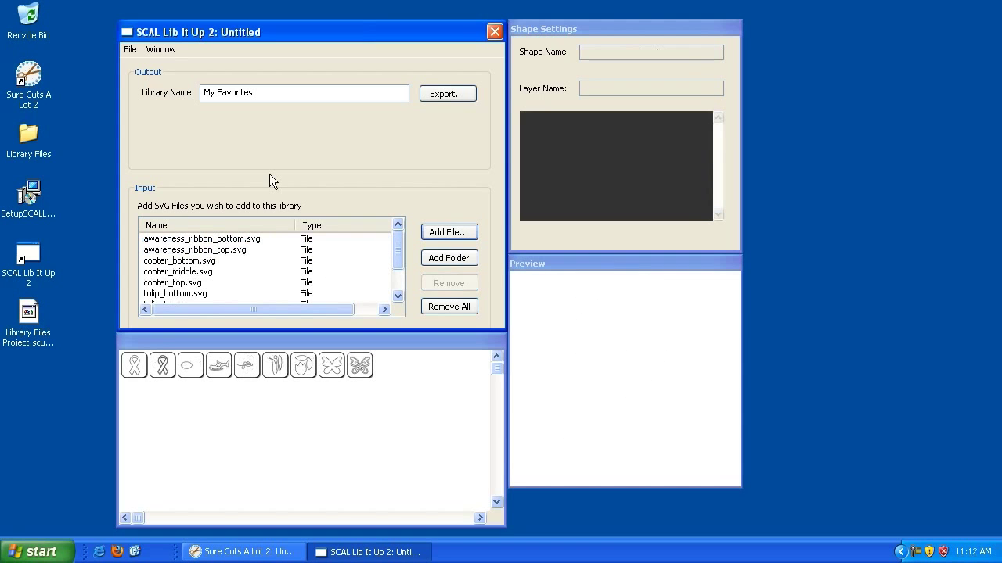
Export the library to the desktop as a Sure Cuts A Lot 2 Lib file named New Library
click(192, 264)
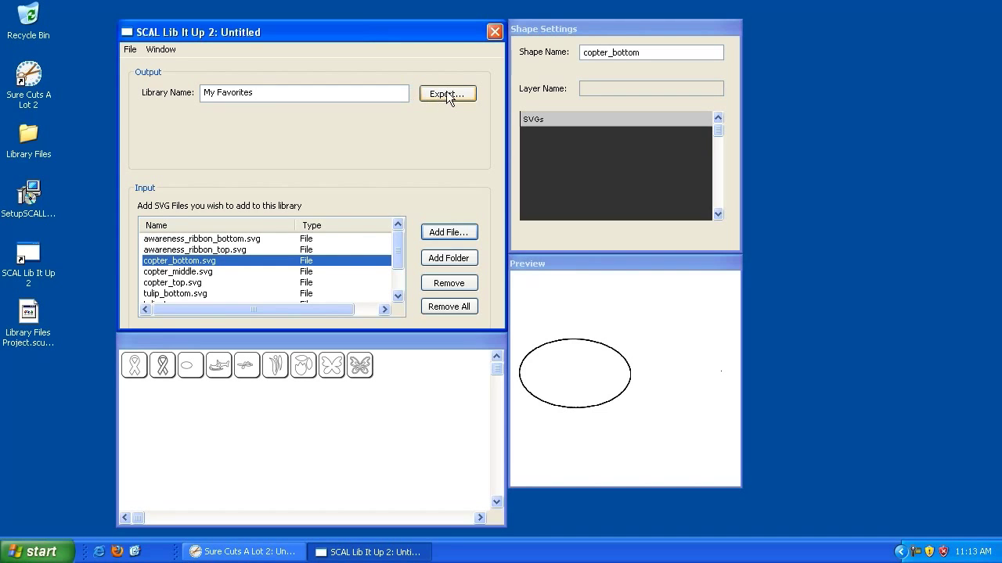
click(130, 49)
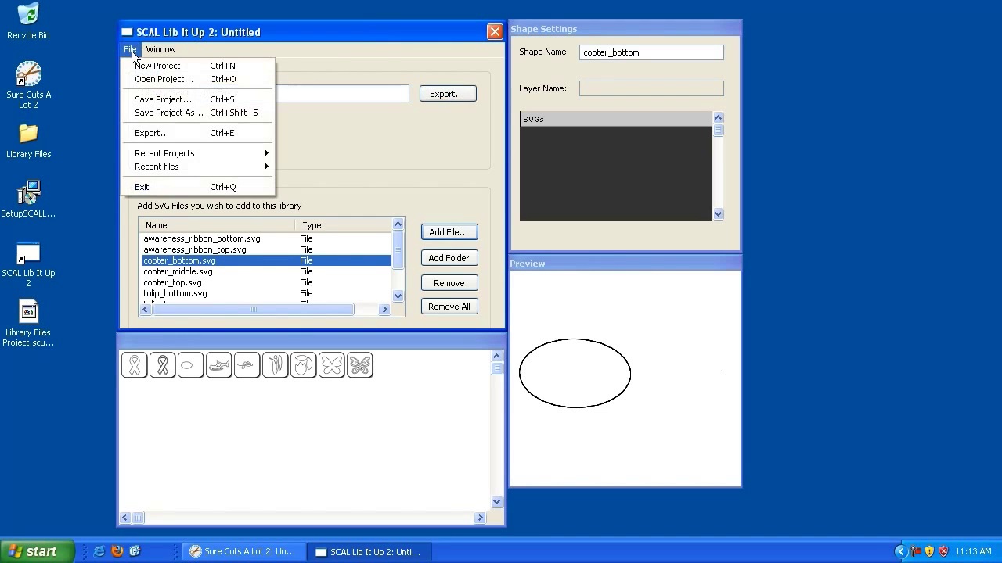
click(151, 135)
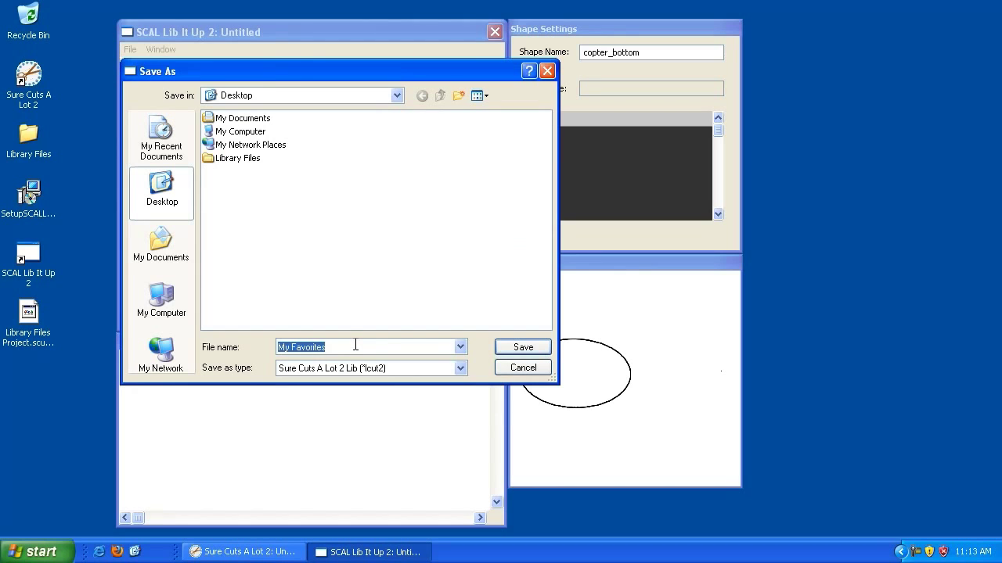
key(BackSpace)
text(N)
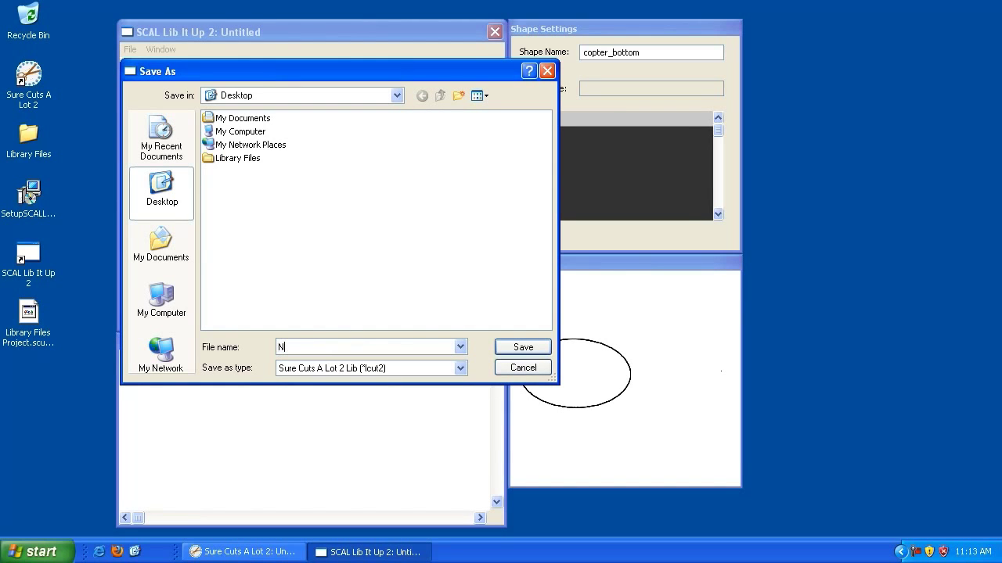
text(ew Library)
click(522, 351)
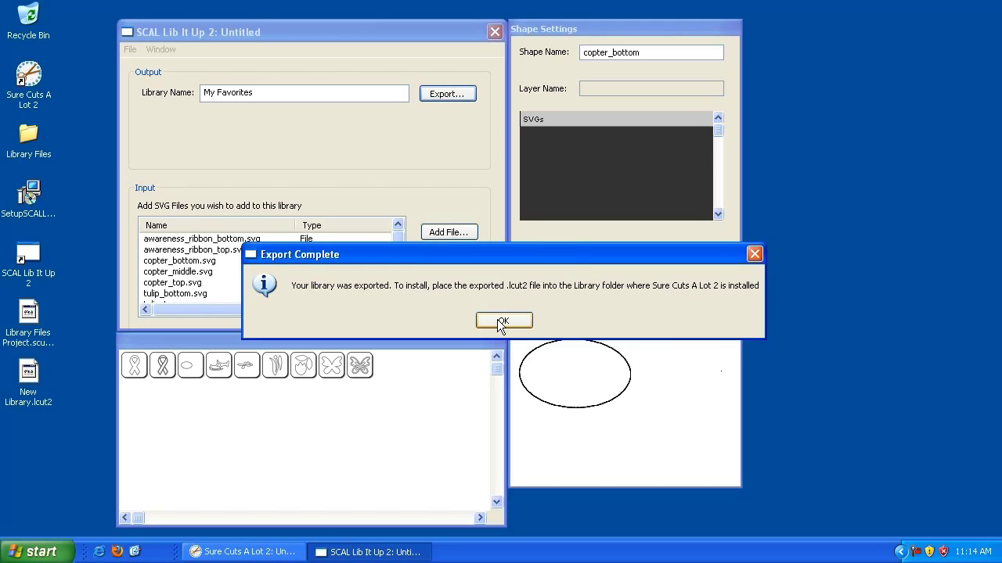
click(502, 322)
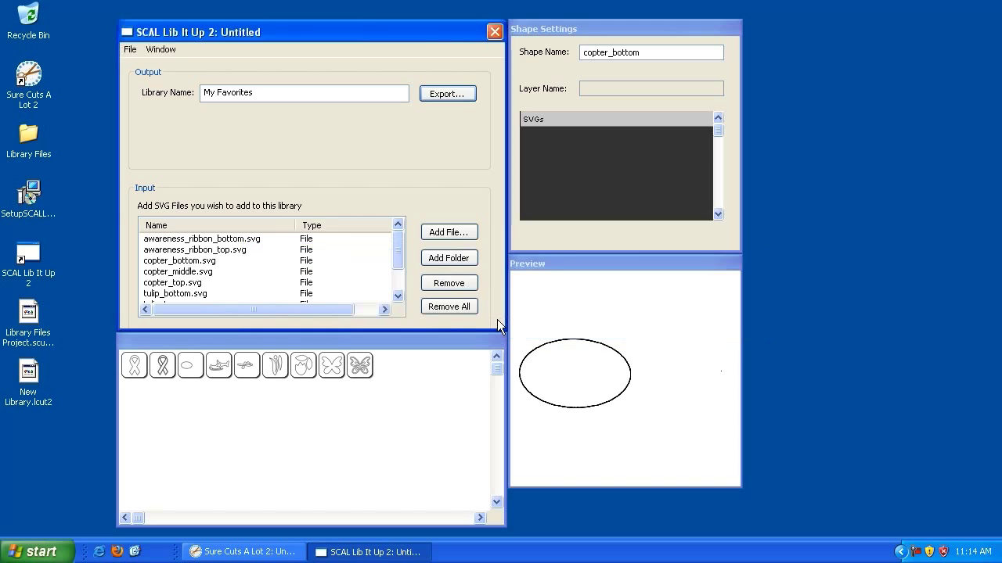
Close SCAL Lib It Up 2 and compare the saved project file with New Library.lcut2 on the desktop
click(494, 33)
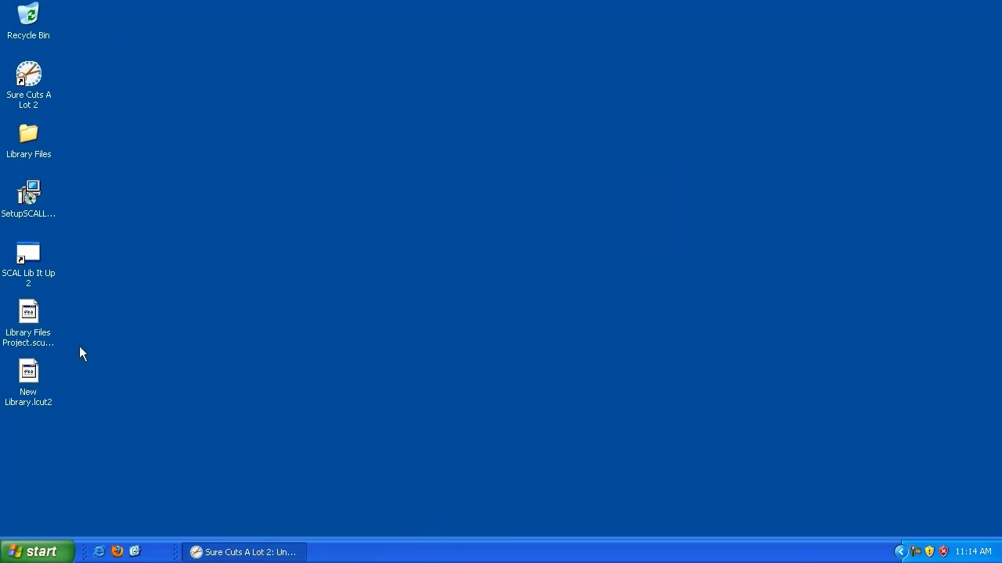
click(33, 323)
click(25, 391)
click(28, 328)
click(28, 382)
click(36, 338)
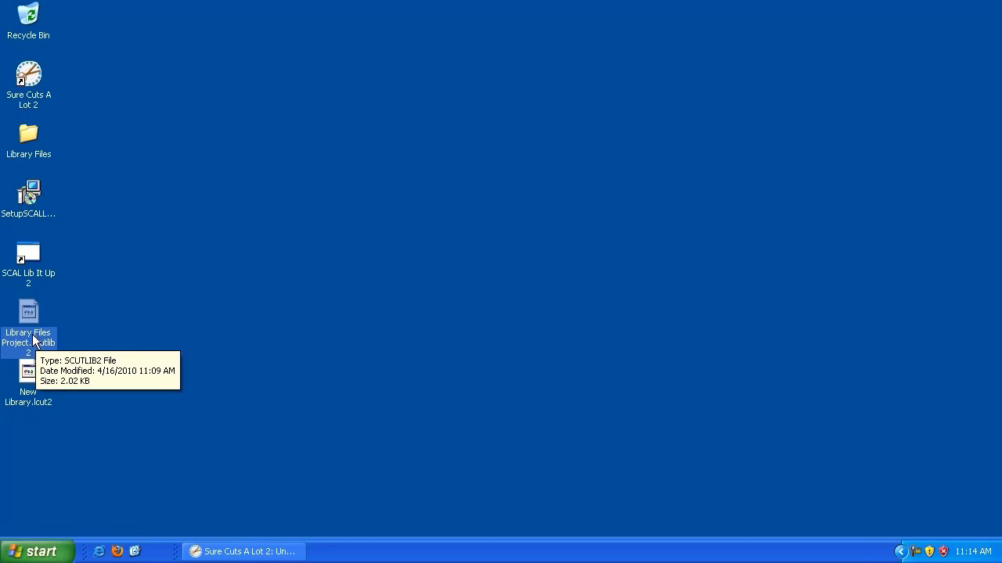
Start SCAL Lib It Up 2 and open Library Files Project.scutlib2 from the desktop
key(super)
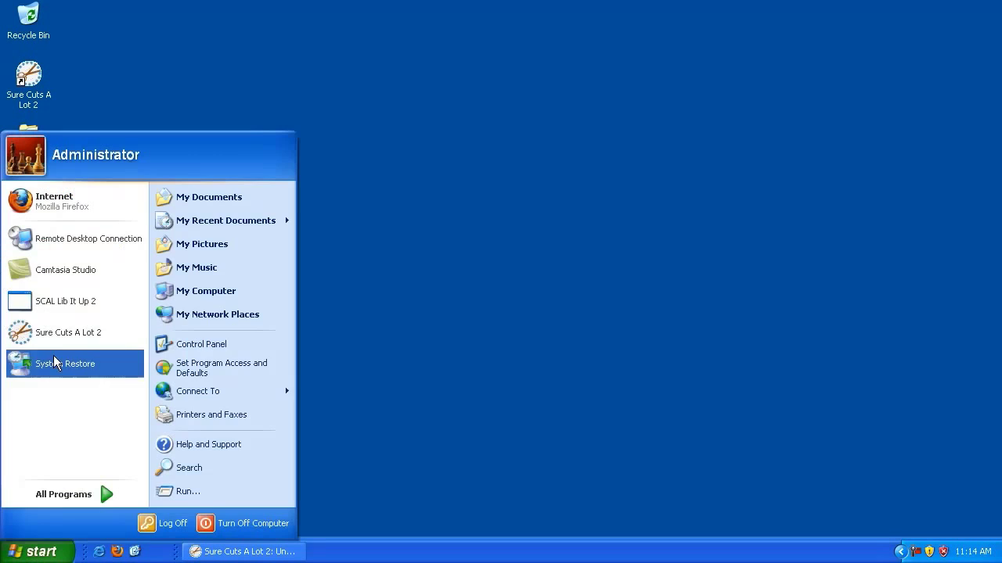
click(60, 304)
click(130, 49)
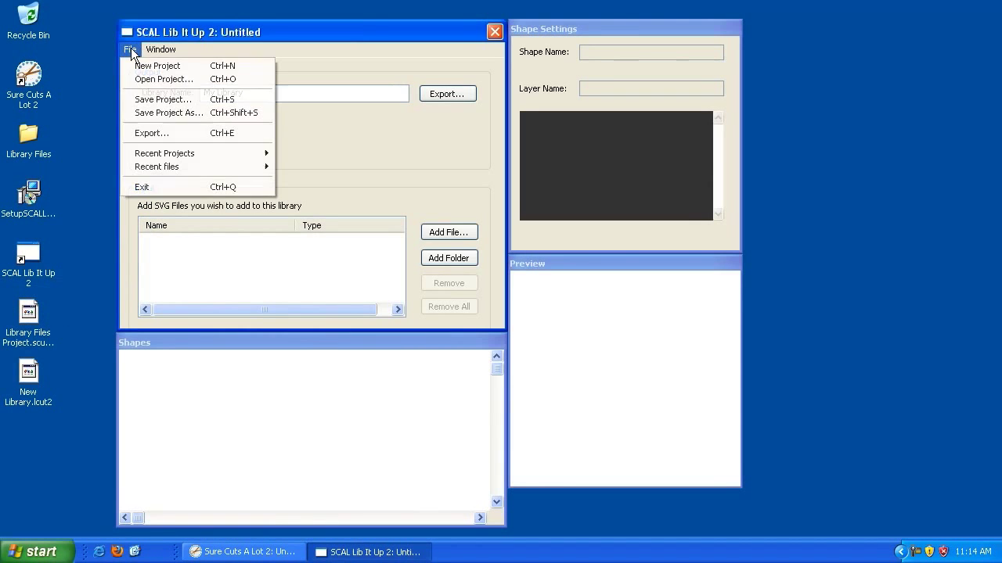
click(141, 81)
click(293, 171)
click(252, 178)
click(252, 172)
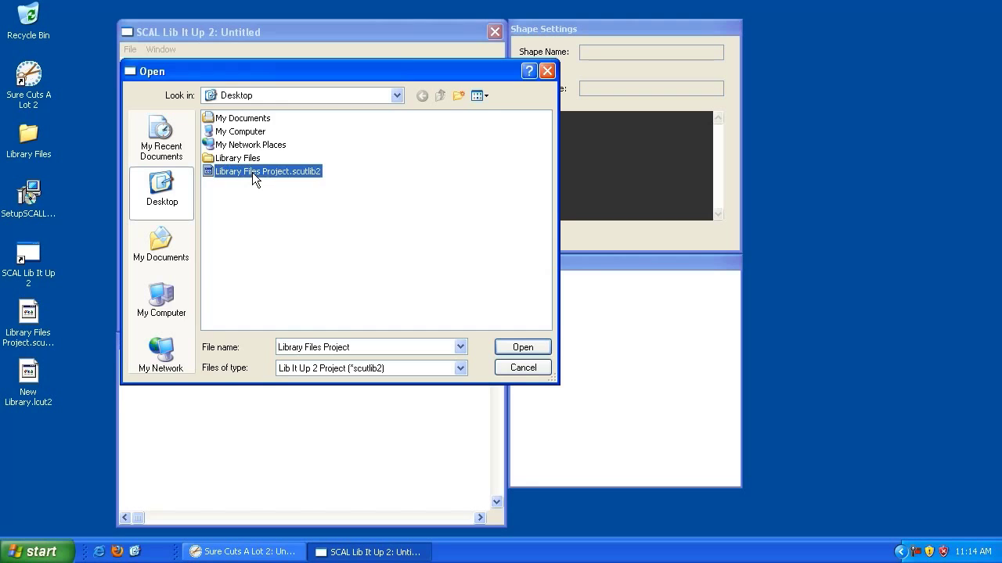
double_click(252, 172)
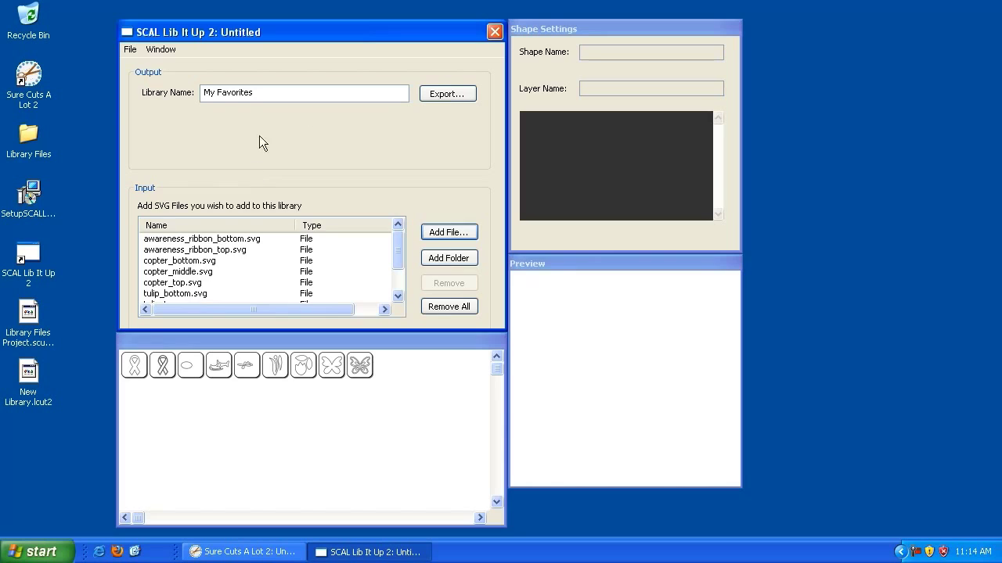
Close SCAL Lib It Up 2 and check the details of New Library.lcut2 against the project file on the desktop
click(494, 32)
click(28, 397)
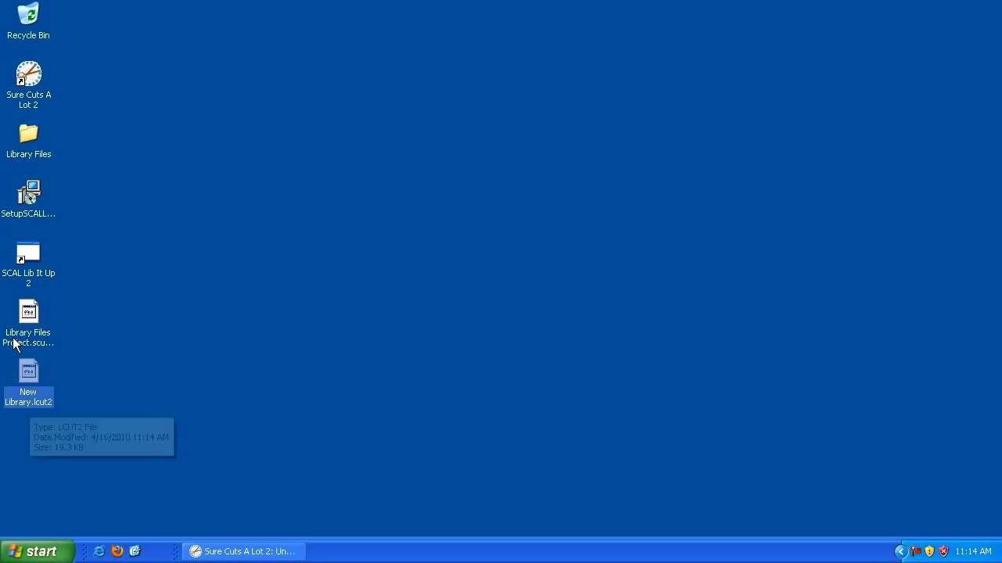
click(28, 317)
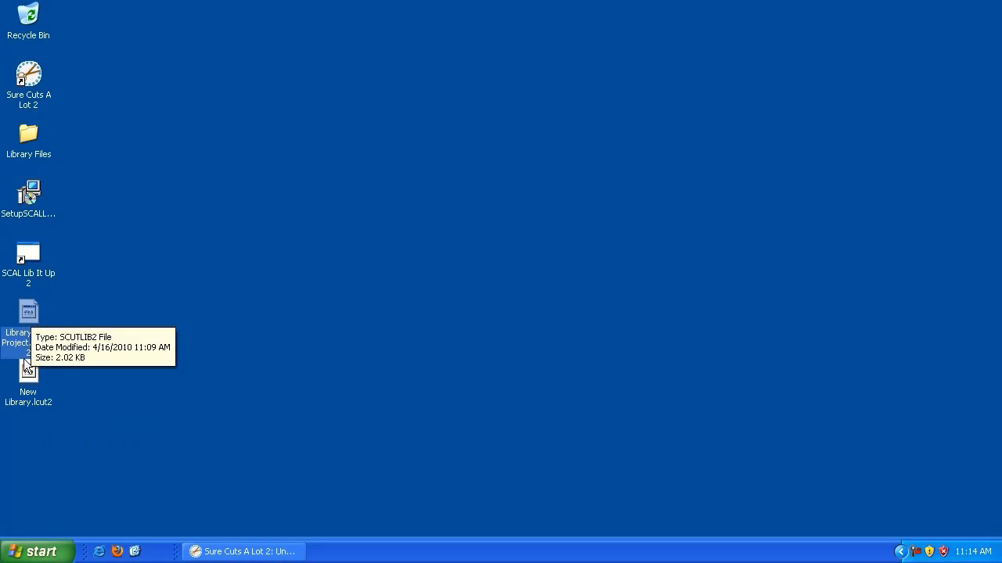
click(27, 386)
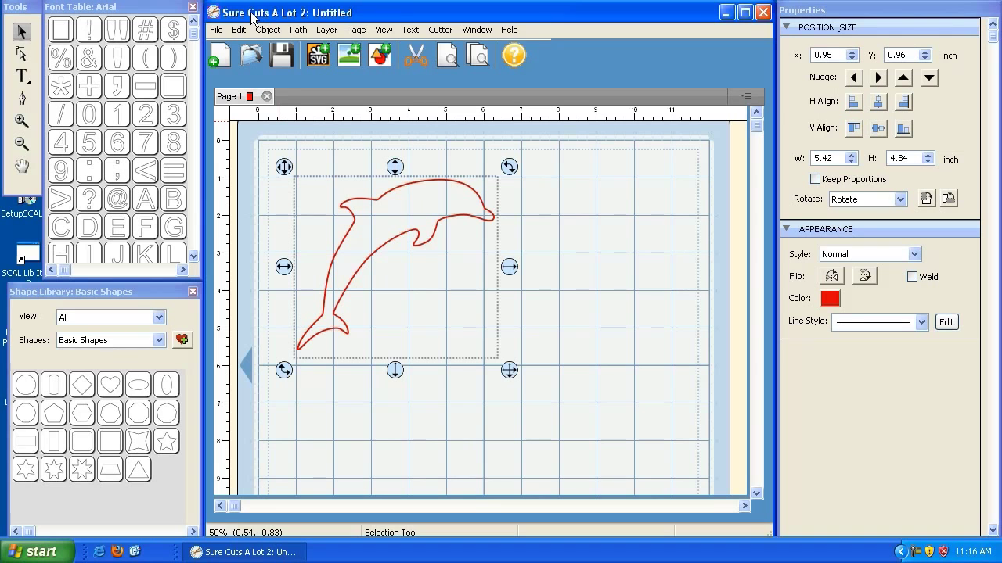
Switch to Sure Cuts A Lot 2 and add the SCAL library New Library.lcut2 from the desktop
click(161, 342)
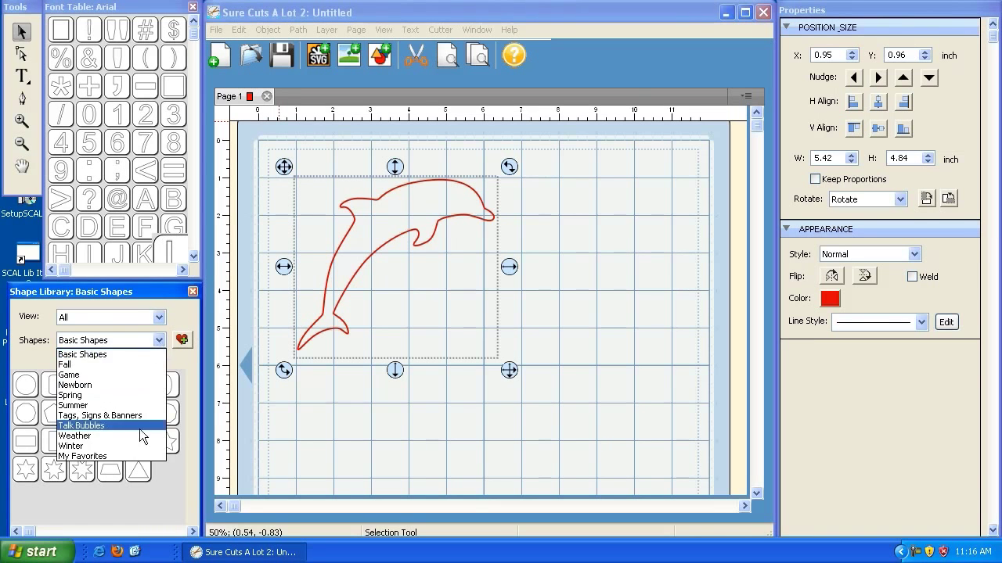
click(163, 293)
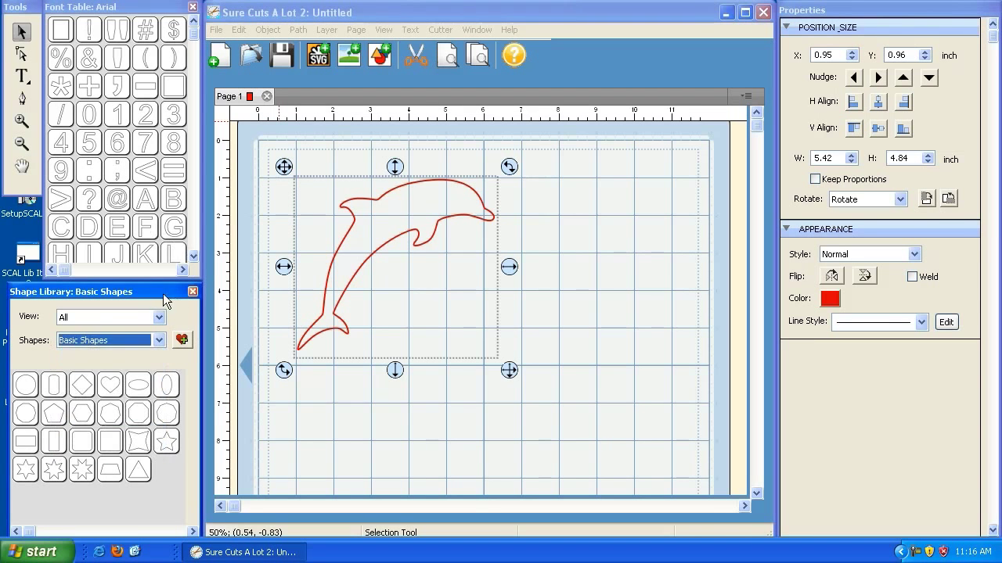
click(270, 14)
click(216, 30)
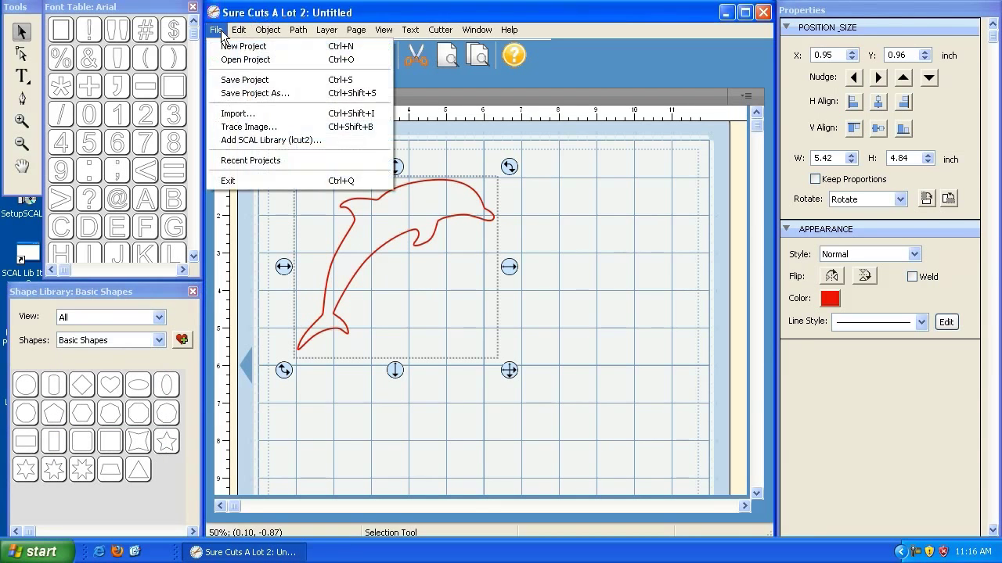
click(246, 141)
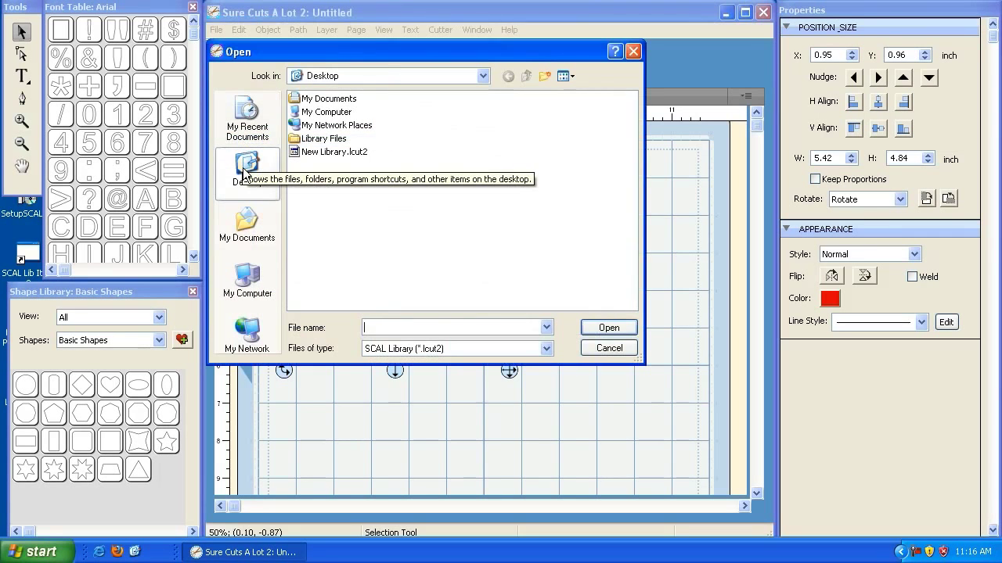
click(318, 154)
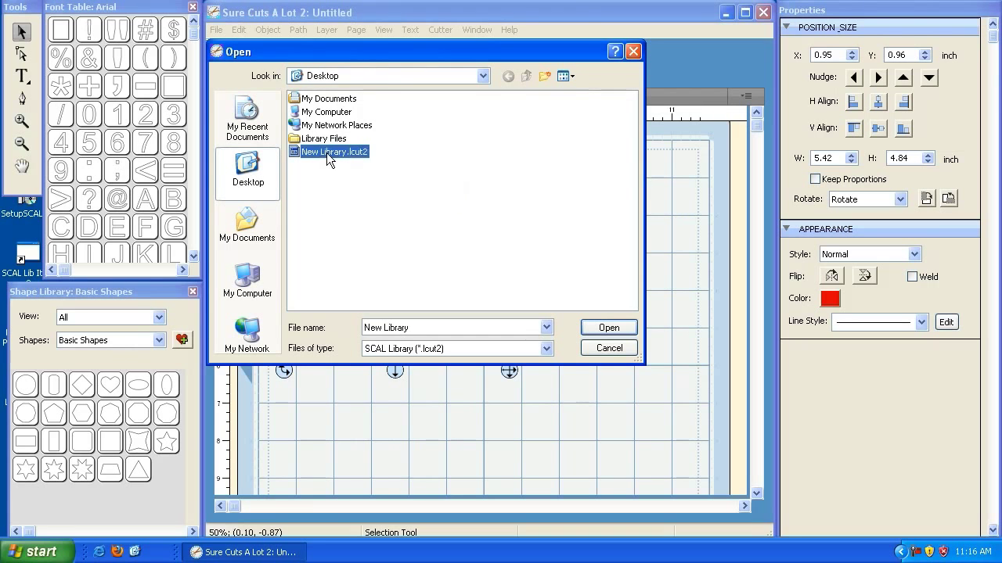
double_click(326, 152)
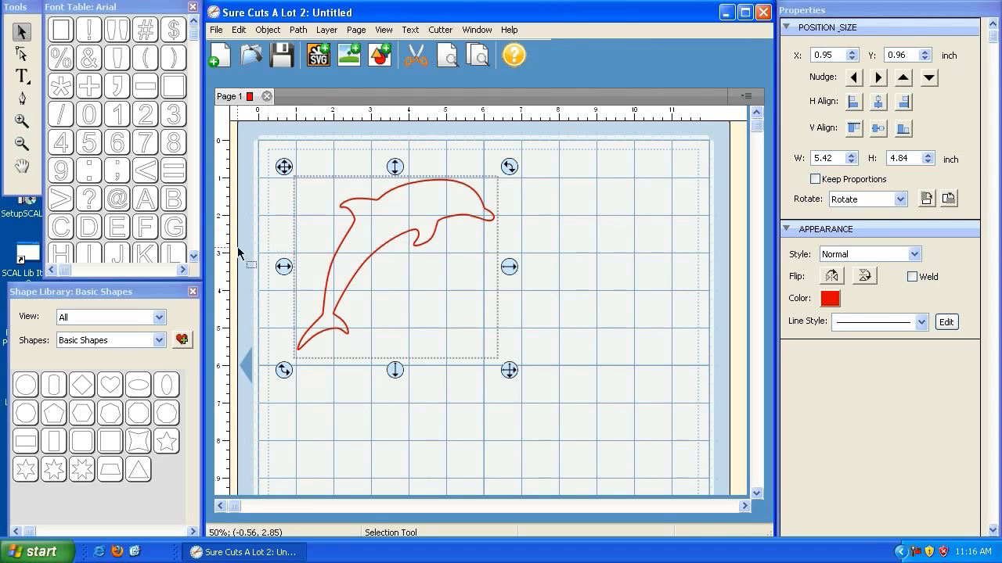
Show the My Favorites shape library and place its awareness ribbon bottom and top shapes on the mat
click(157, 291)
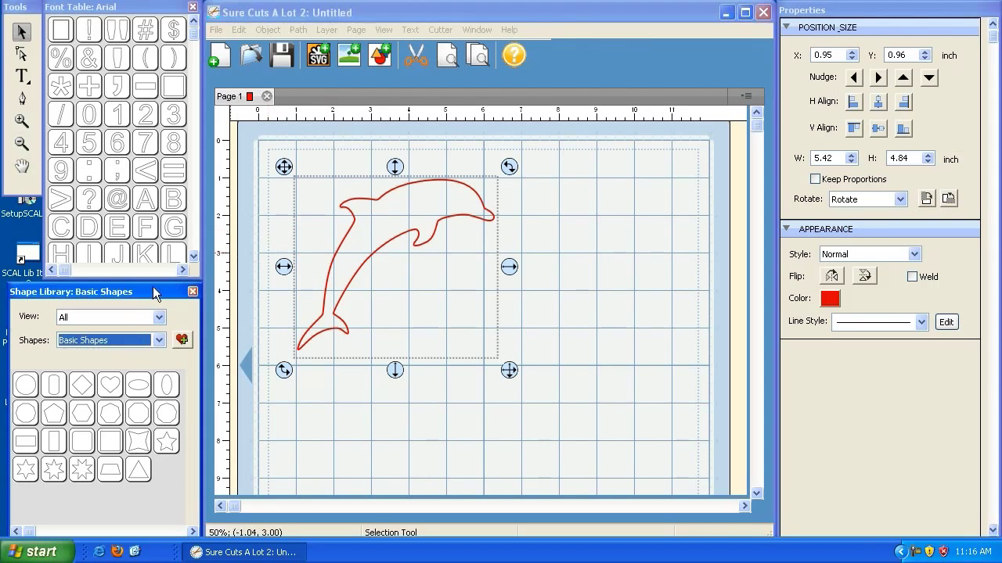
click(160, 341)
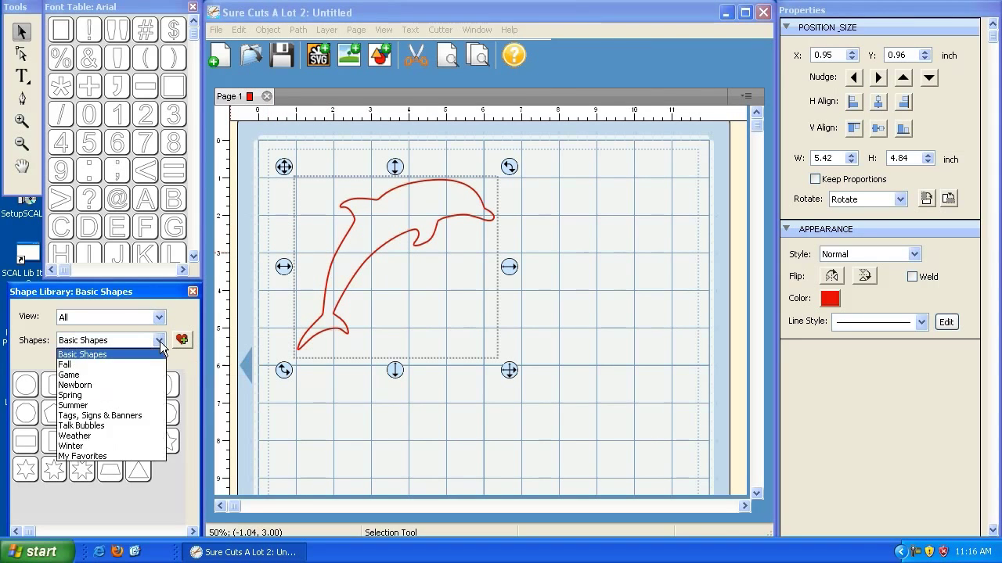
click(70, 454)
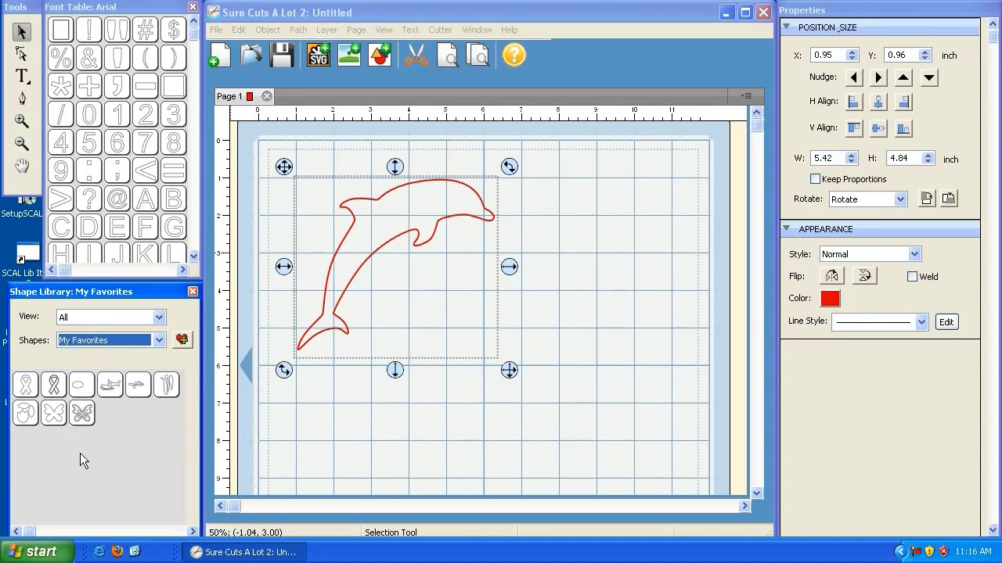
click(30, 392)
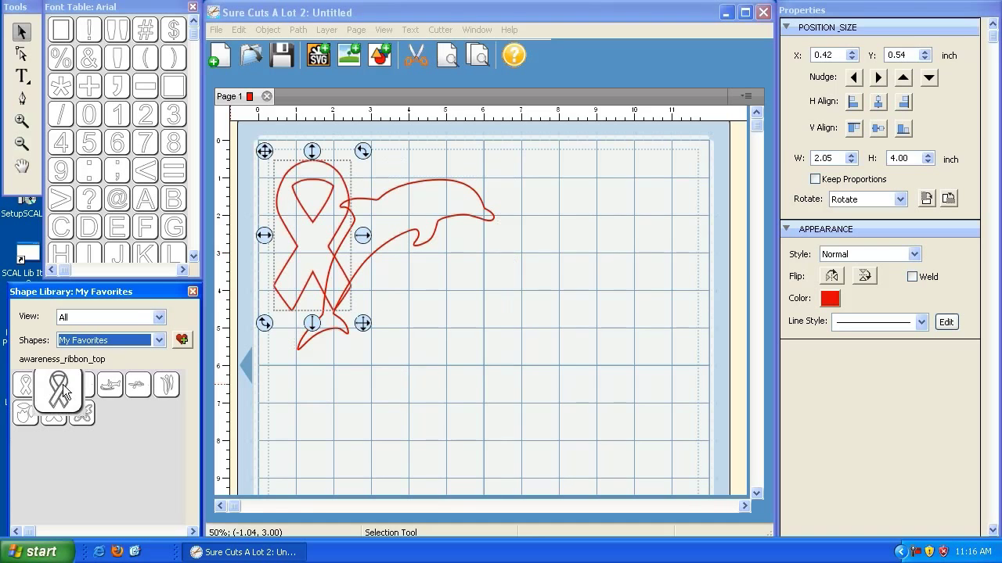
click(53, 386)
Place the oval and helicopter shapes from My Favorites, moving the oval to about X 4.29, Y 3.25 inches and the helicopter below it
click(91, 392)
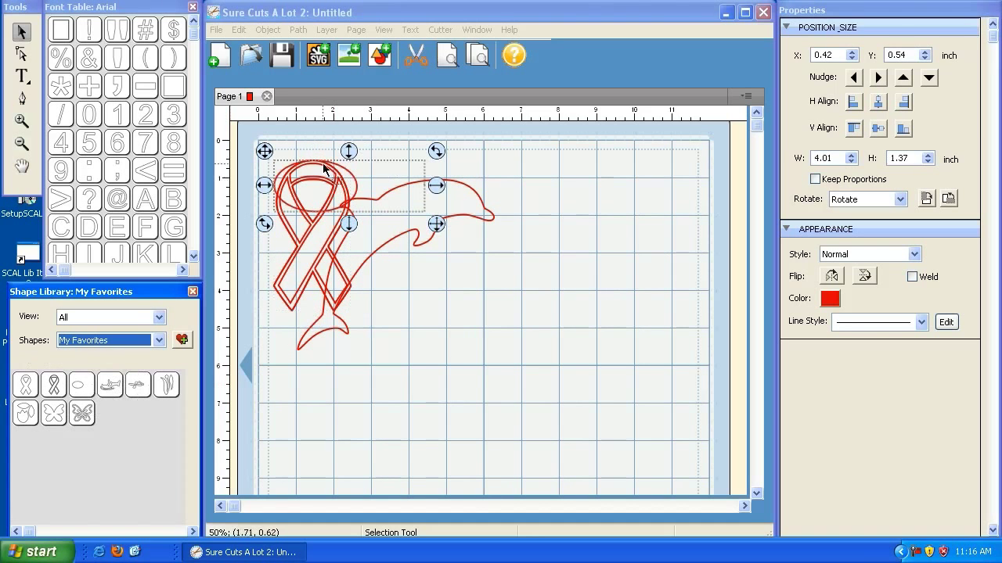
drag(279, 161, 411, 253)
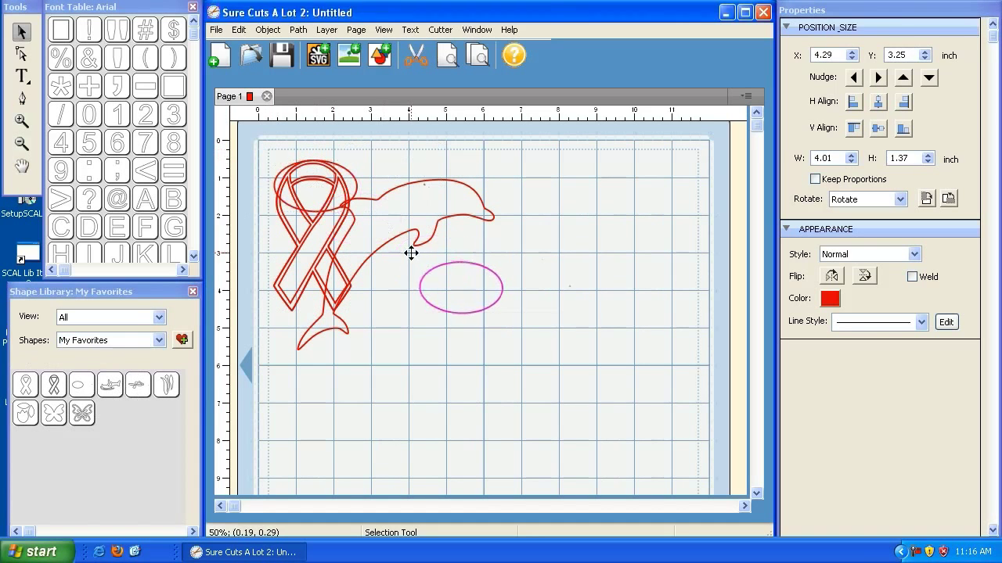
click(110, 384)
drag(266, 151, 389, 375)
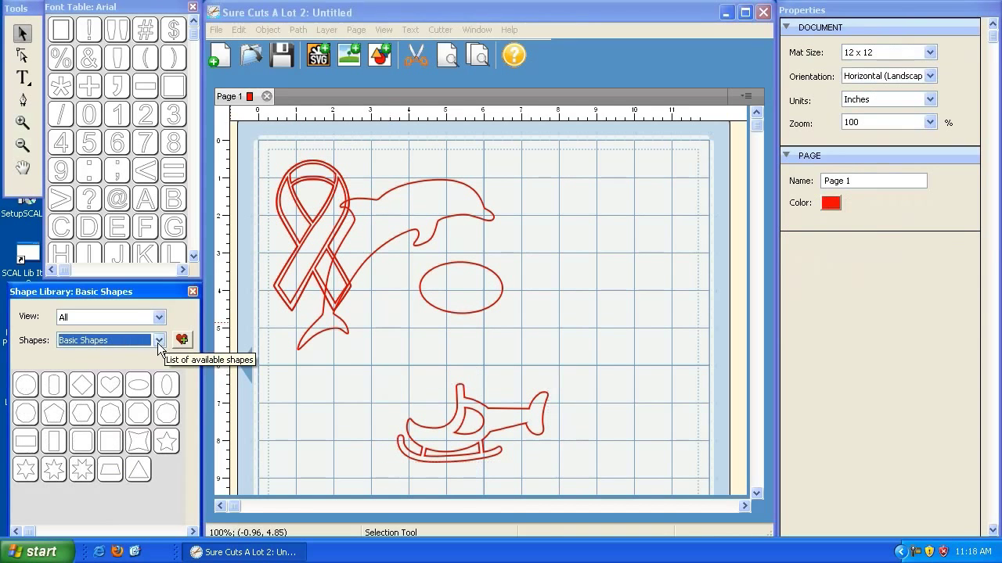
Select the My Favorites shape library and add it to the favorites list
click(159, 342)
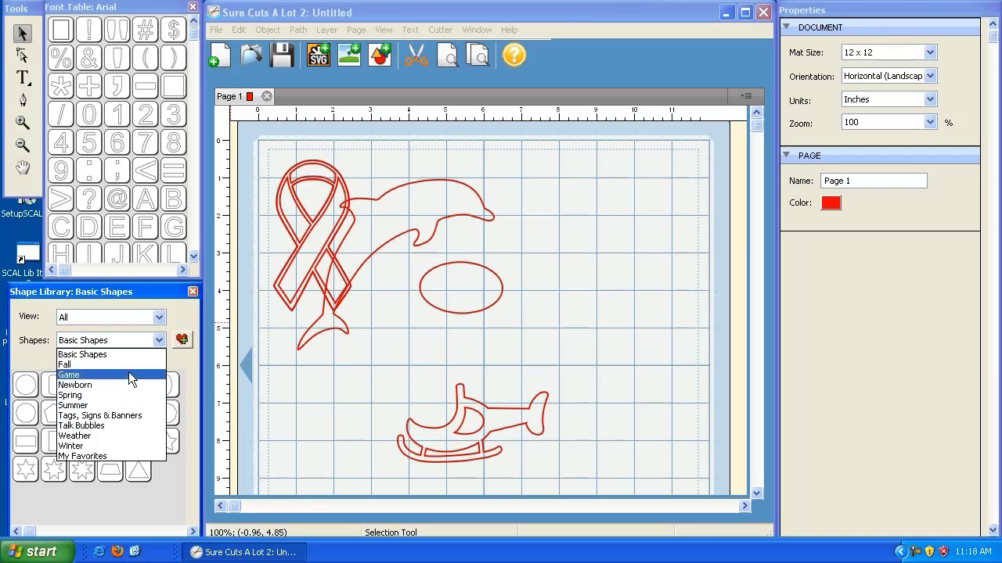
click(155, 340)
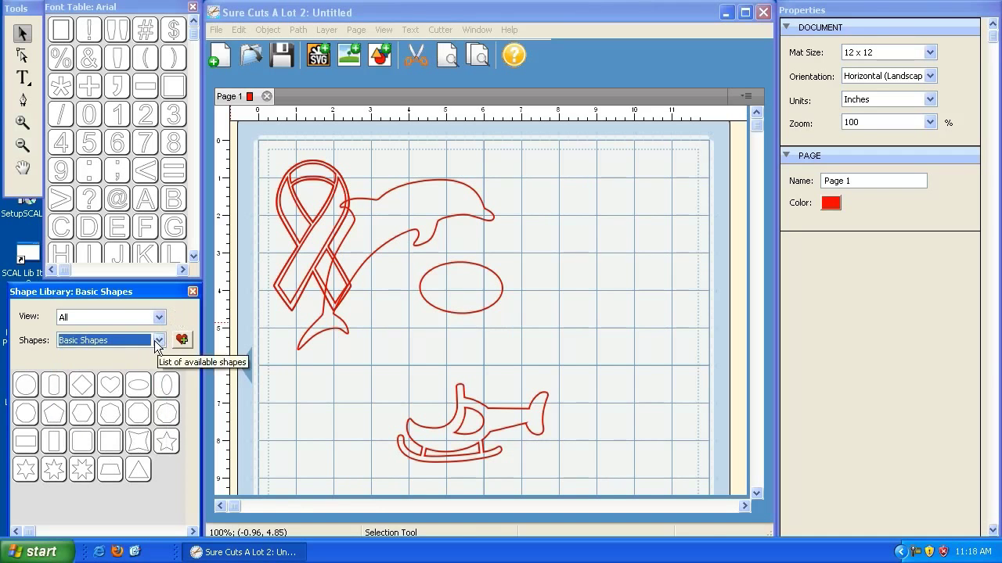
click(155, 340)
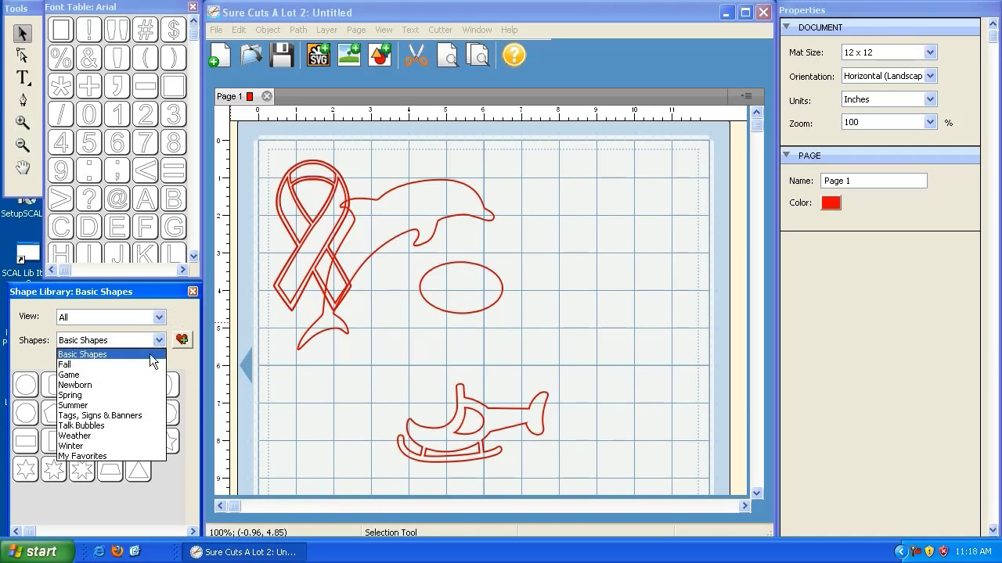
click(82, 456)
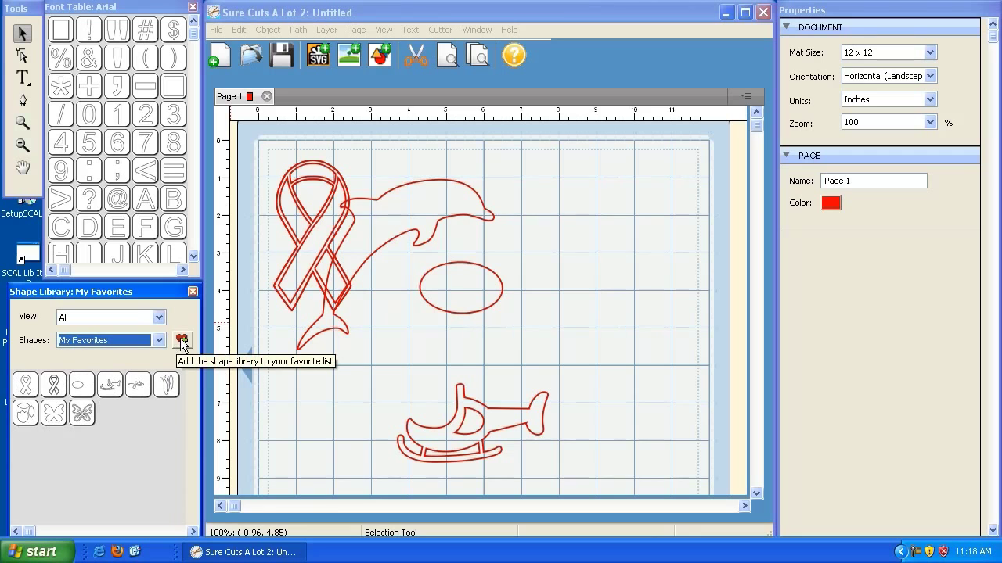
click(183, 343)
click(182, 342)
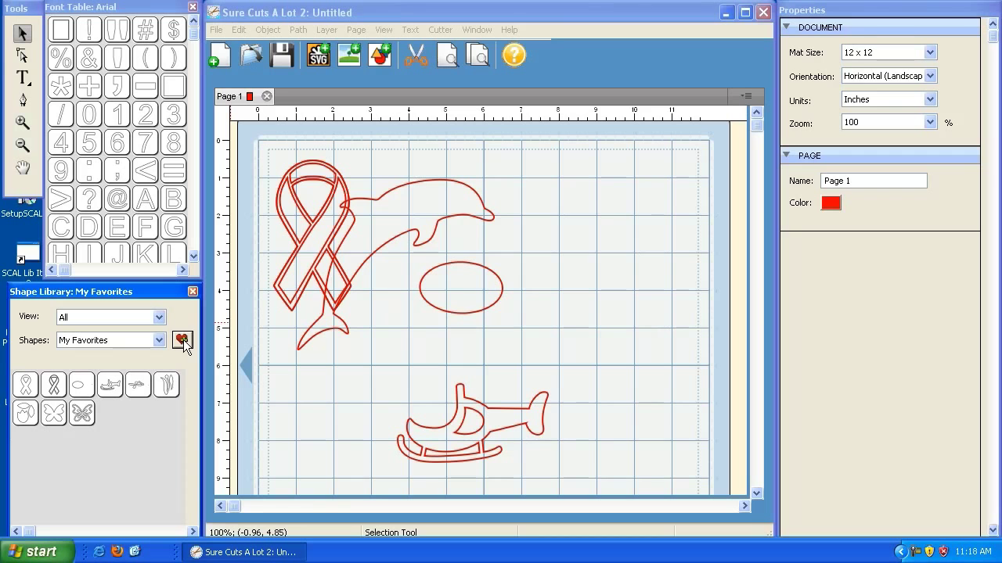
Filter the Shape Library view to Favorites and check which libraries it offers
click(160, 317)
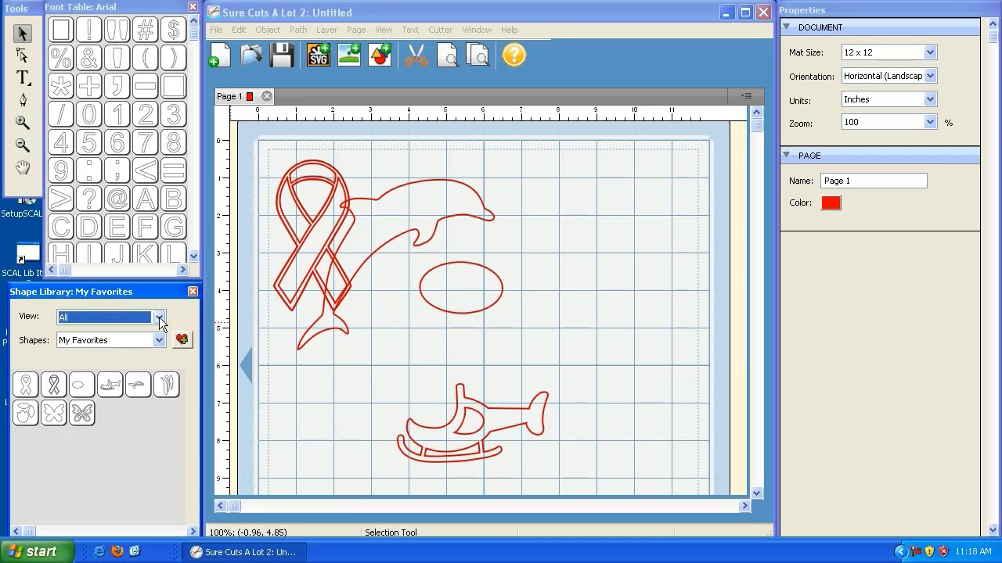
click(159, 320)
click(144, 344)
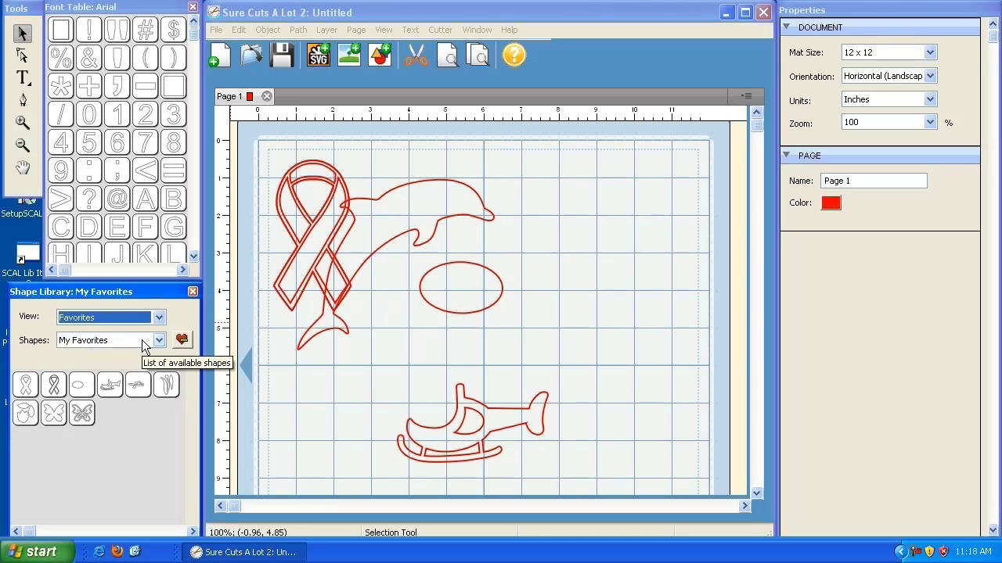
click(160, 339)
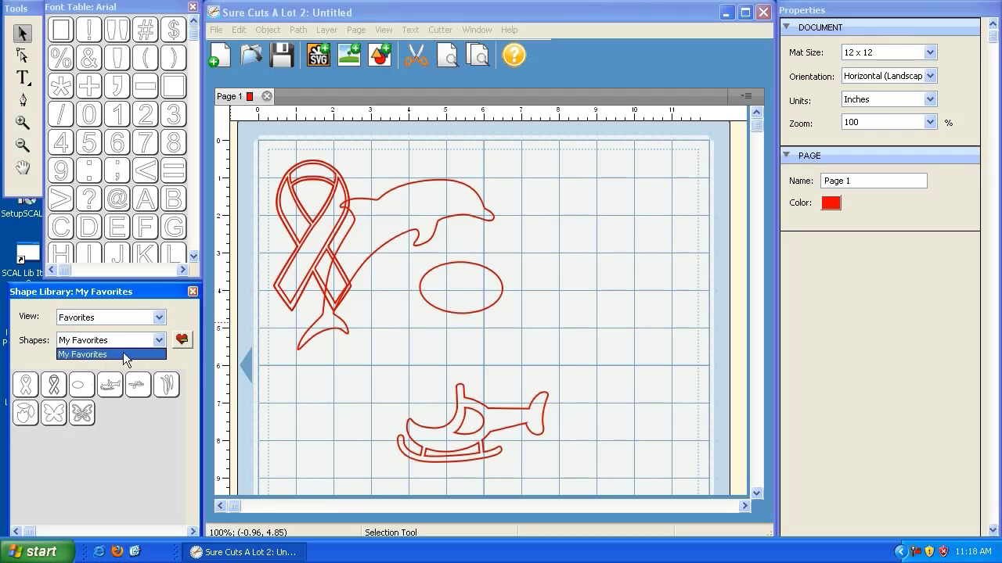
Set the Shape Library view back to All, then choose the Spring library and add it to the favorites list
click(159, 317)
click(145, 332)
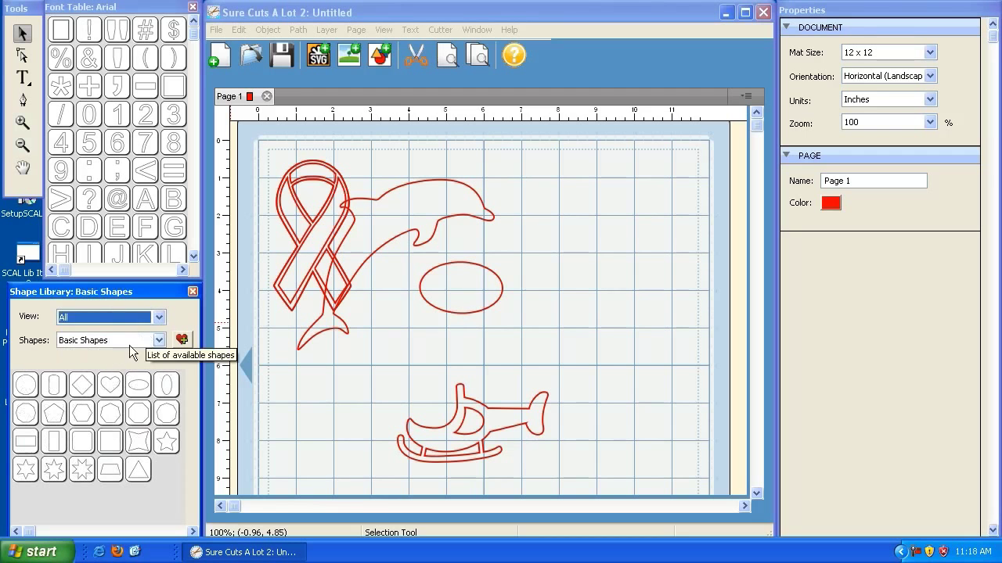
click(138, 340)
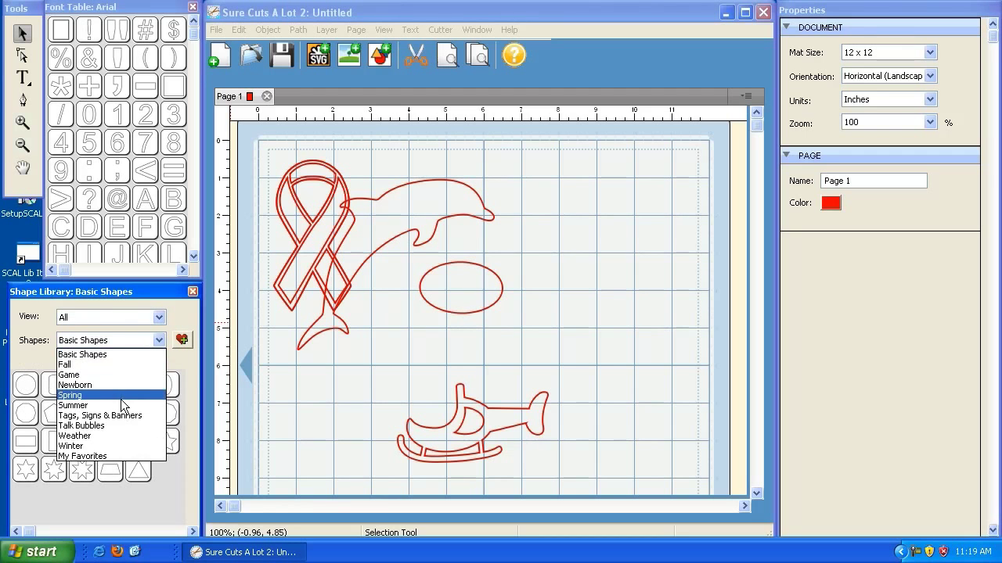
click(121, 399)
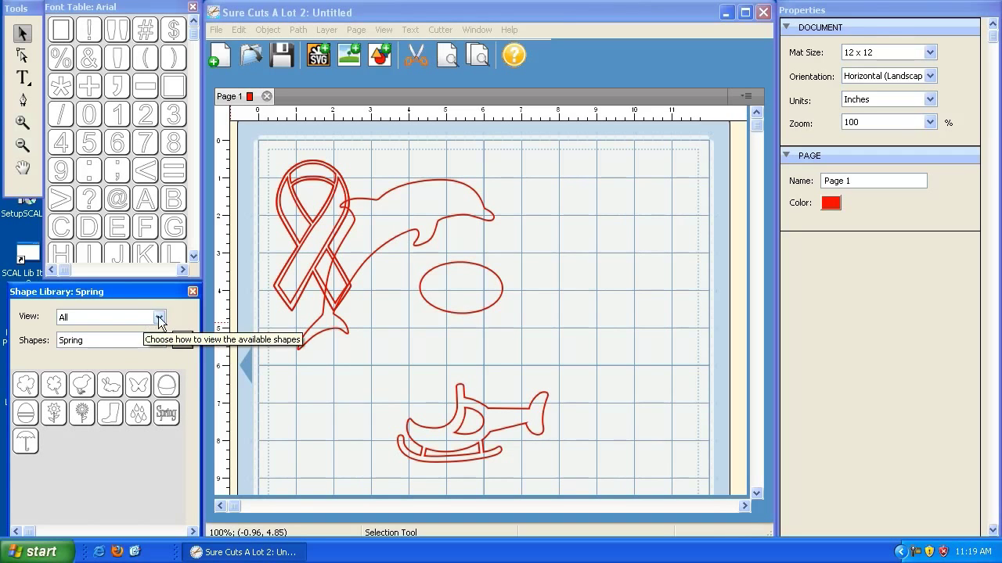
Filter the Shape Library to Favorites and choose the My Favorites library from the filtered list
click(160, 317)
click(146, 342)
click(148, 339)
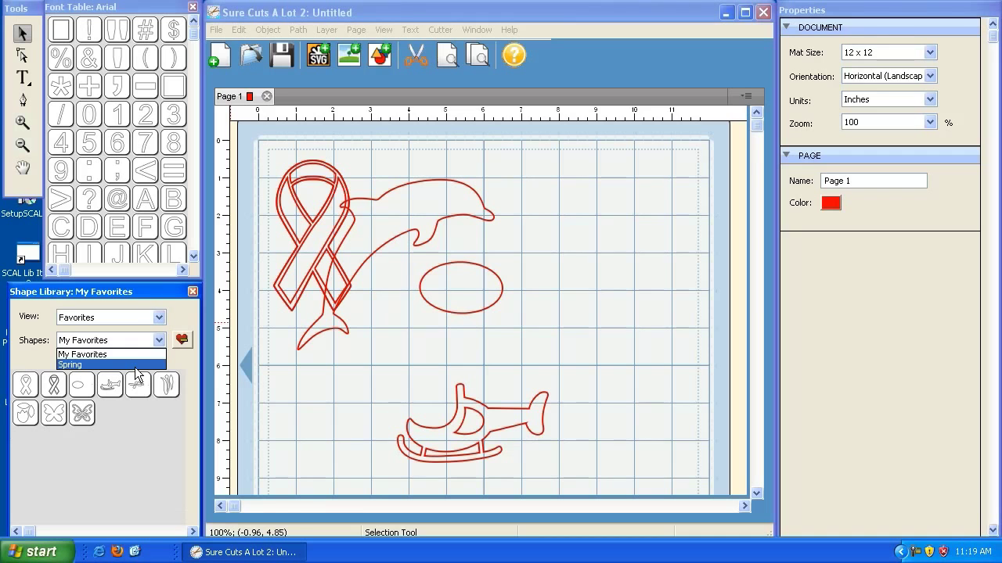
click(136, 355)
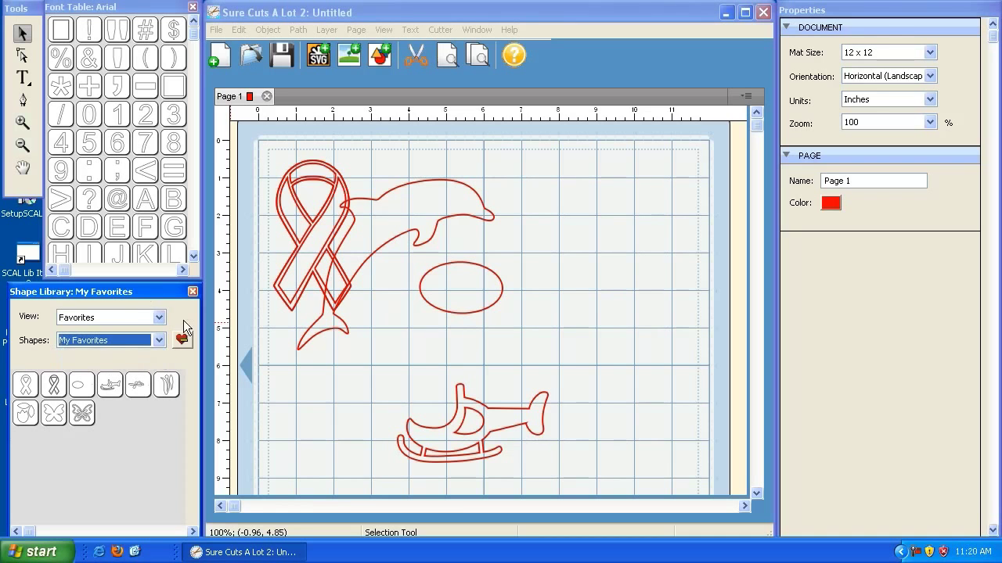
click(159, 317)
click(160, 317)
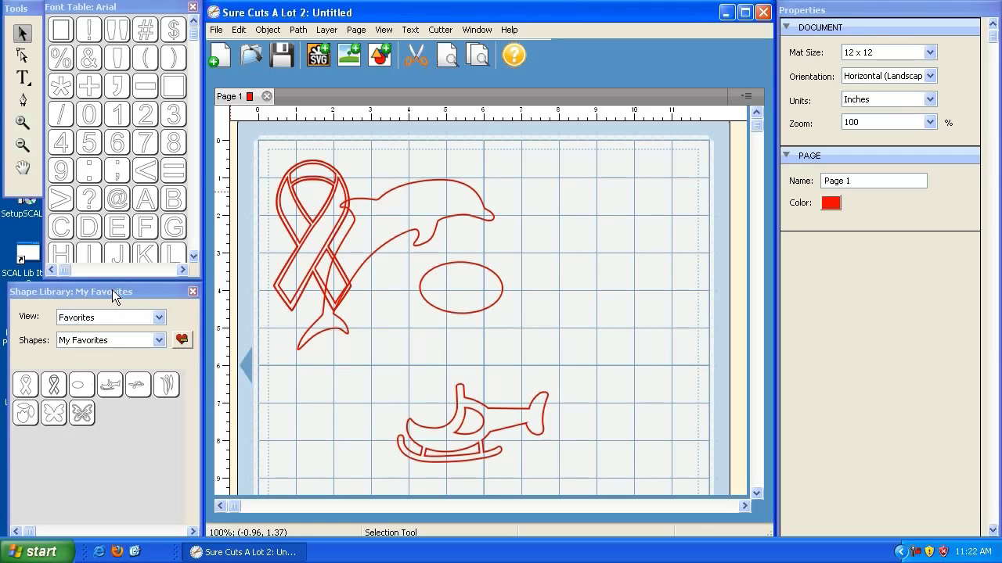
Place the plain butterfly shape from My Favorites on the mat and move it to about X 8.06, Y 0.88 inches
click(112, 289)
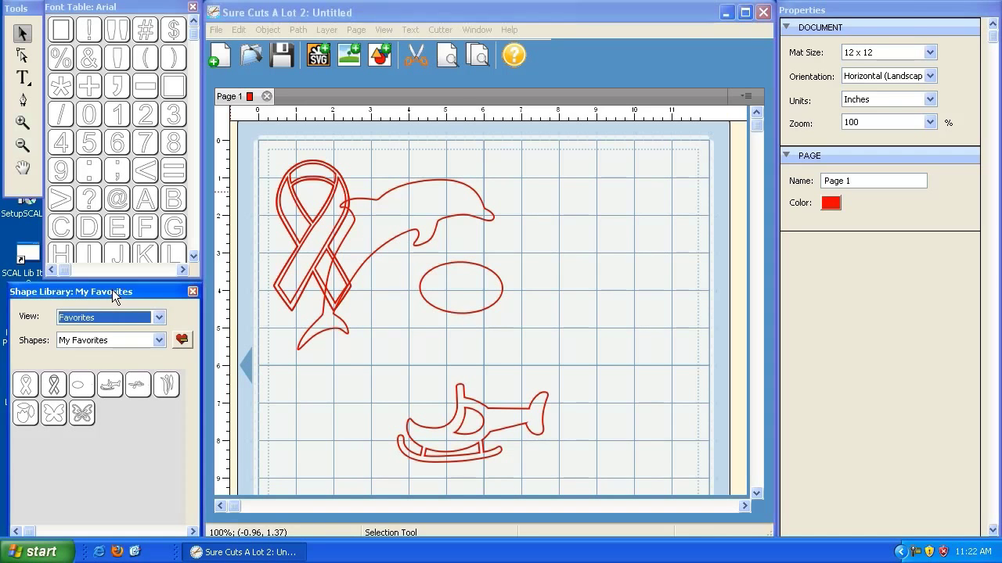
mouse_move(66, 388)
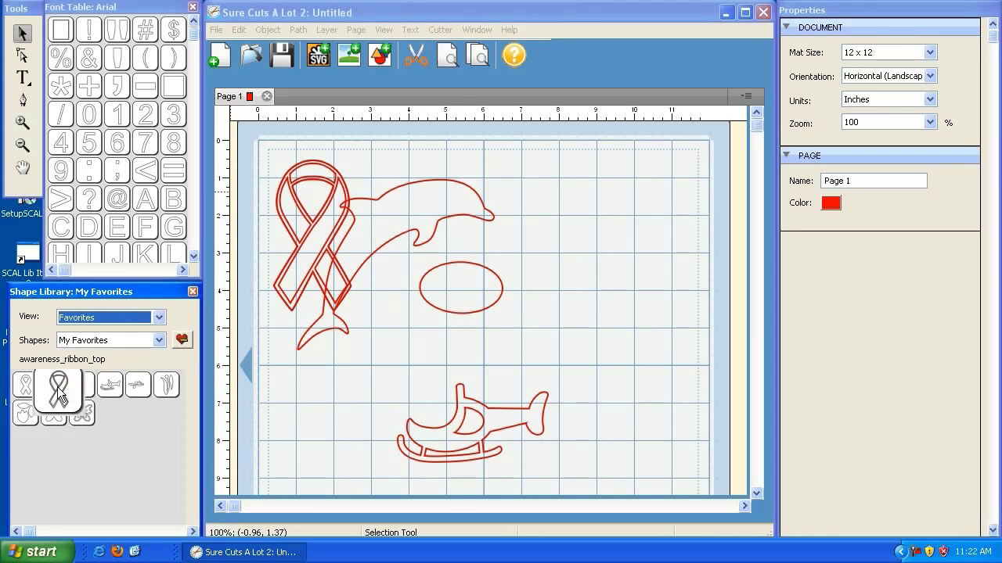
mouse_move(62, 421)
drag(265, 151, 551, 163)
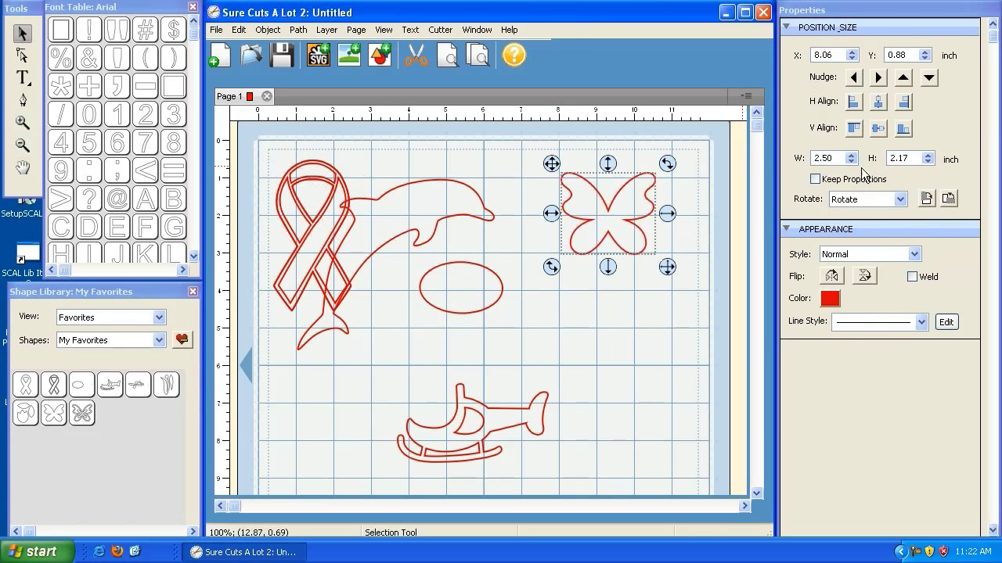